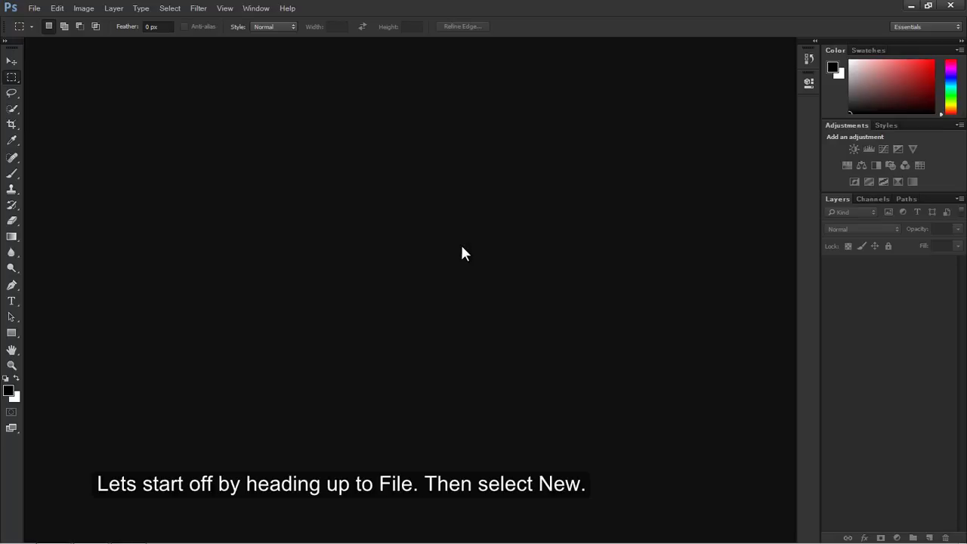
Step: Start a new document sized 1280 × 720 pixels
{"action": "left_click", "coordinate": [43, 10]}
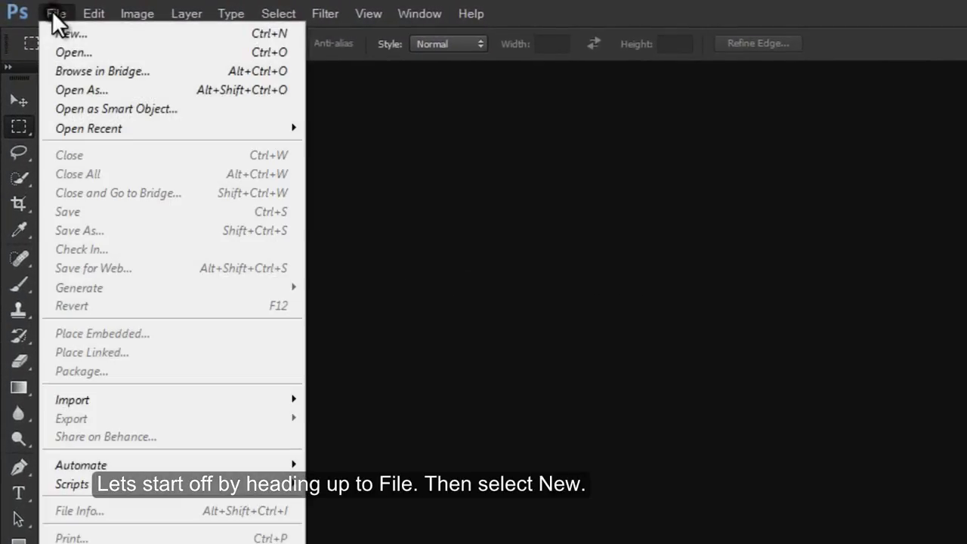
{"action": "left_click", "coordinate": [52, 33]}
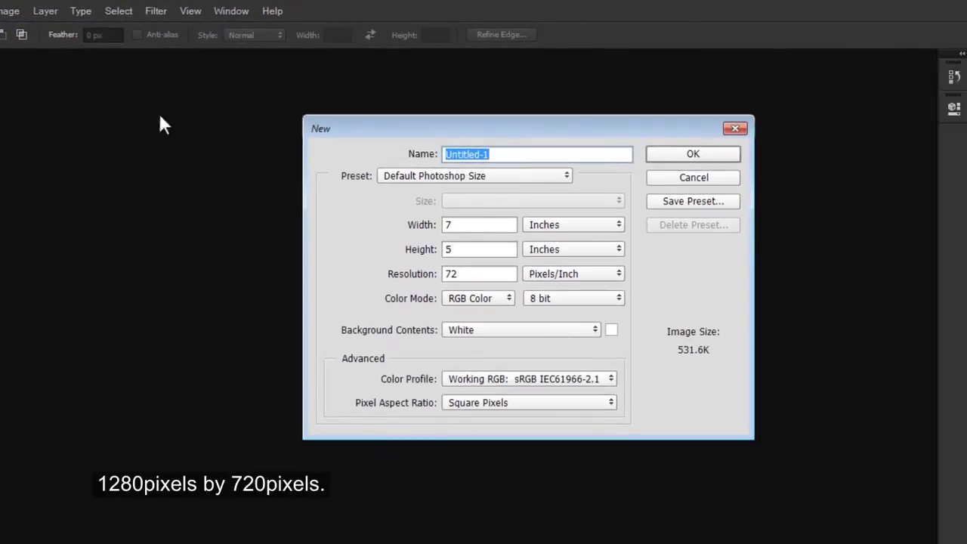
{"action": "left_click", "coordinate": [564, 221]}
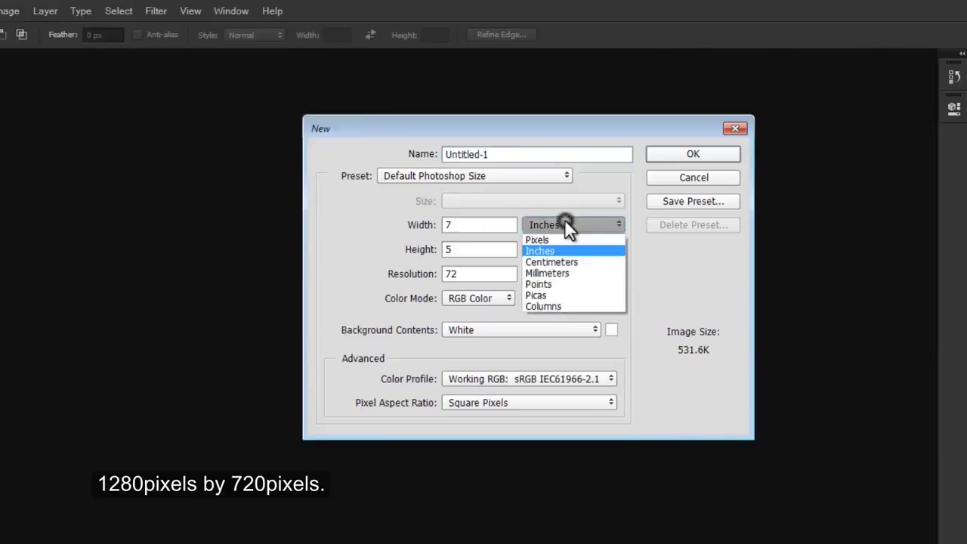
{"action": "left_click", "coordinate": [564, 235]}
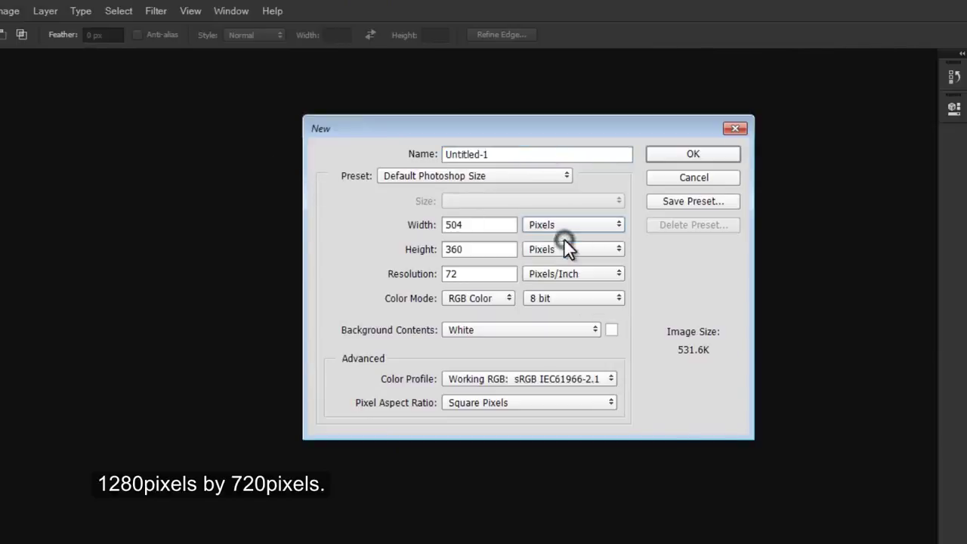
{"action": "double_click", "coordinate": [458, 224]}
{"action": "type", "text": "1"}
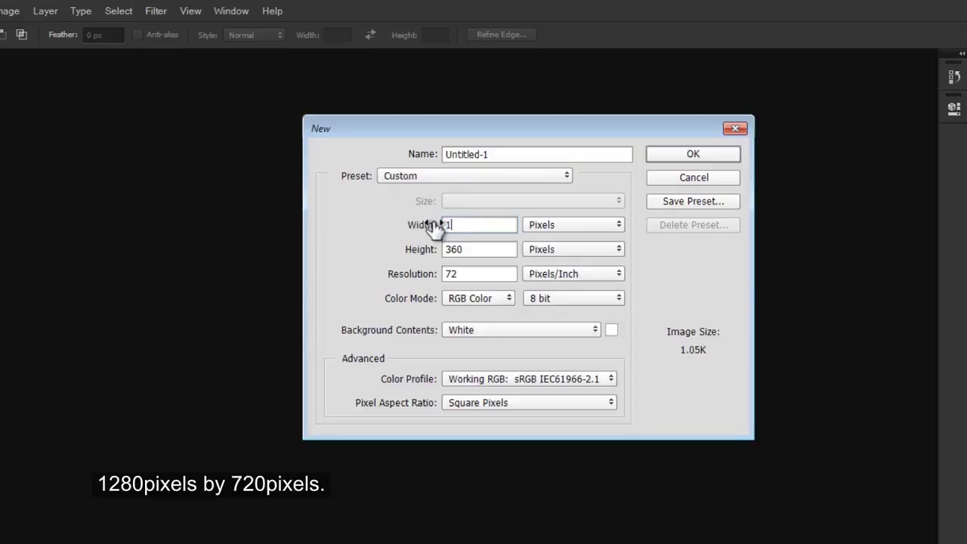
{"action": "type", "text": "280"}
{"action": "double_click", "coordinate": [470, 249]}
{"action": "type", "text": "720"}
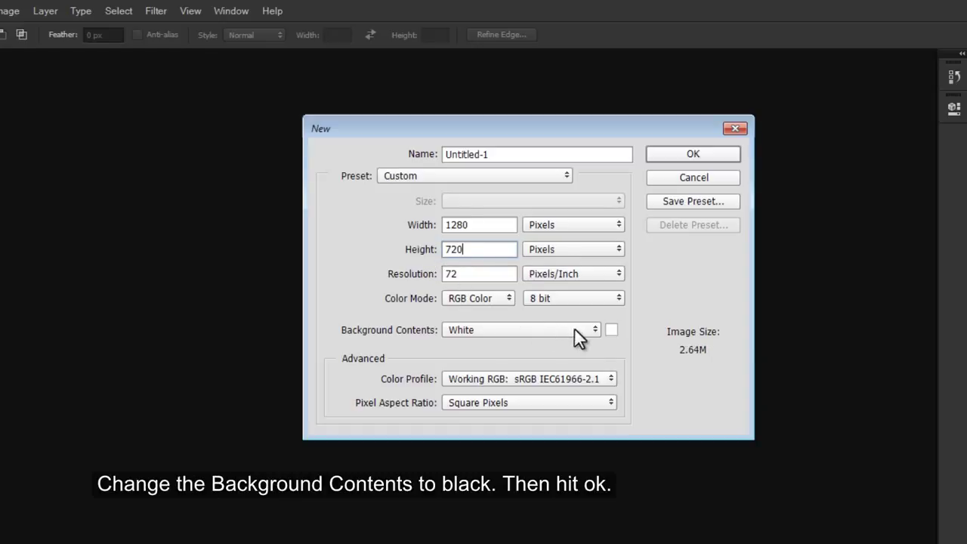
Step: Set the background contents to black and create the document
{"action": "left_click", "coordinate": [610, 331]}
{"action": "mouse_move", "coordinate": [484, 309]}
{"action": "left_mouse_down"}
{"action": "mouse_move", "coordinate": [326, 355]}
{"action": "mouse_move", "coordinate": [304, 385]}
{"action": "left_mouse_up"}
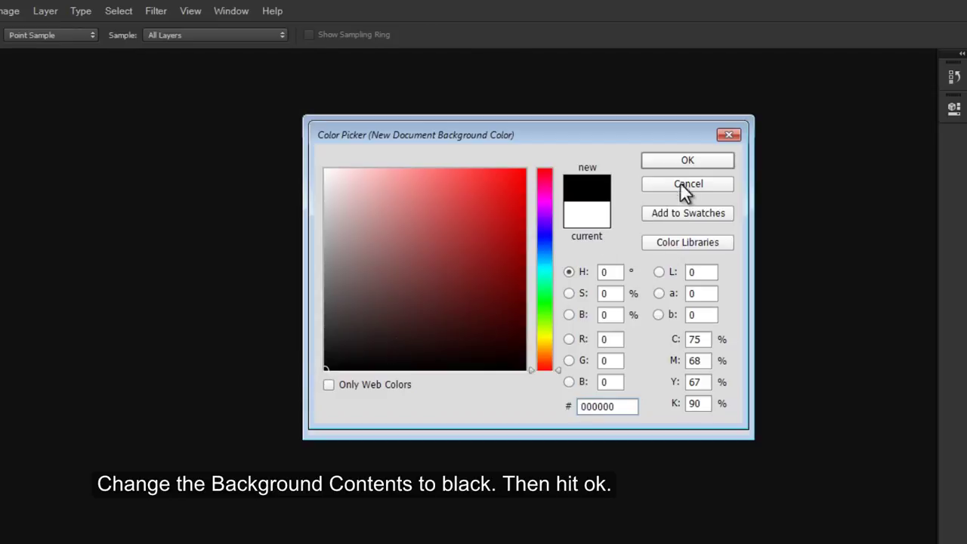
{"action": "left_click", "coordinate": [685, 160]}
{"action": "left_click", "coordinate": [676, 156]}
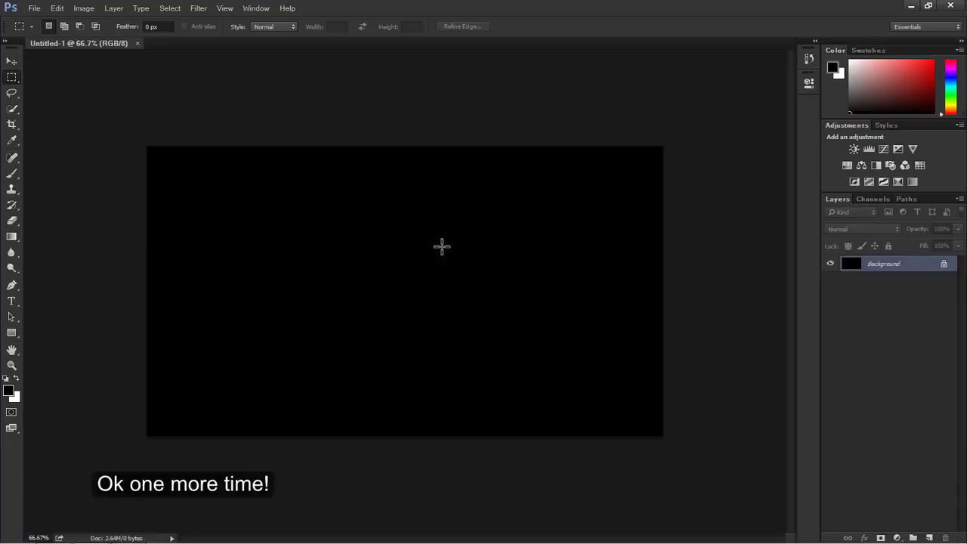
Step: Fit the canvas to the window and set the Type tool font to Reckoner Bold Condensed Bold
{"action": "key", "text": "ctrl+0"}
{"action": "key", "text": "ctrl+0"}
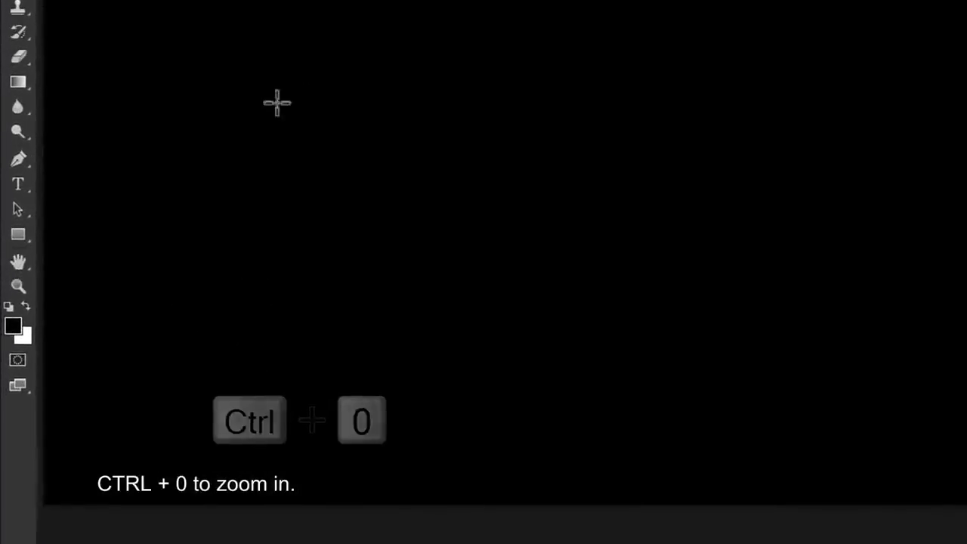
{"action": "key", "text": "t"}
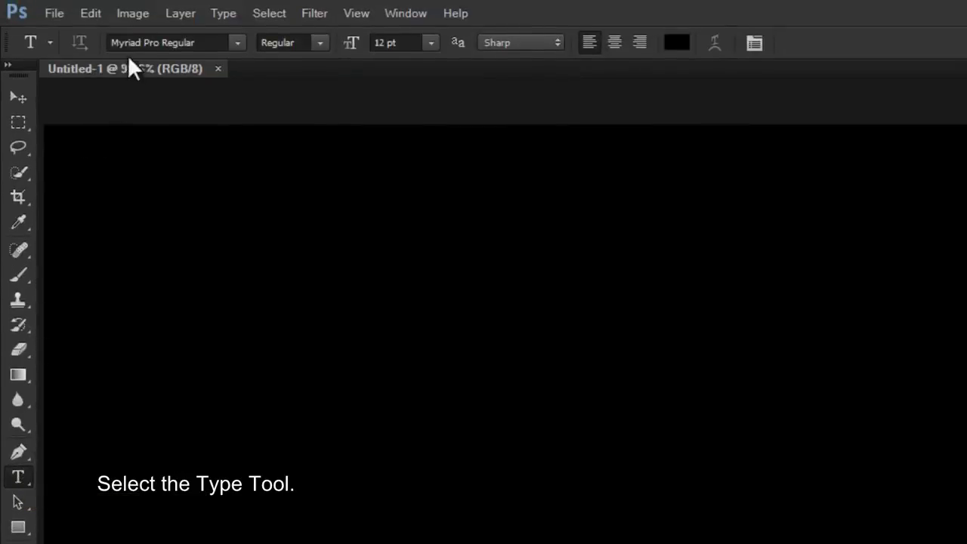
{"action": "left_click", "coordinate": [134, 39]}
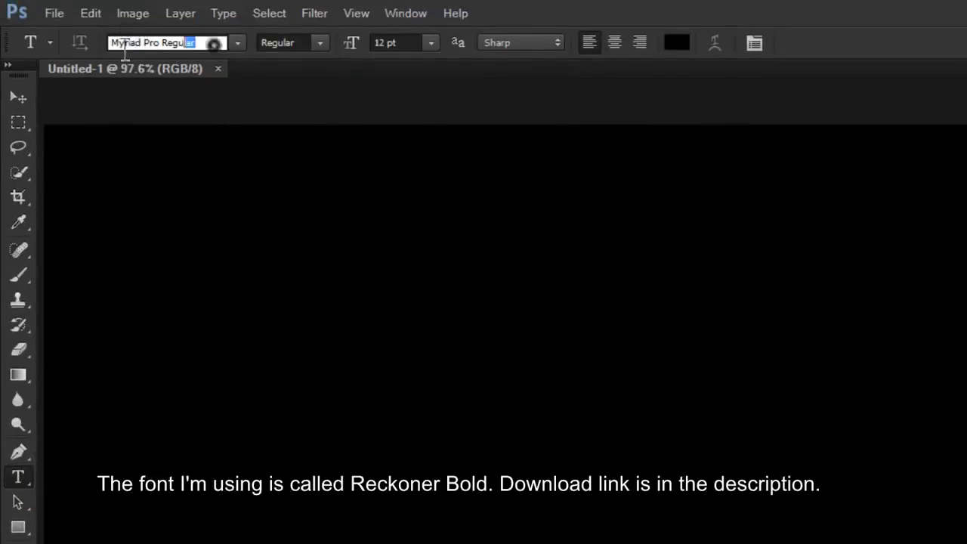
{"action": "left_click_drag", "start_coordinate": [216, 42], "coordinate": [80, 58]}
{"action": "type", "text": "re"}
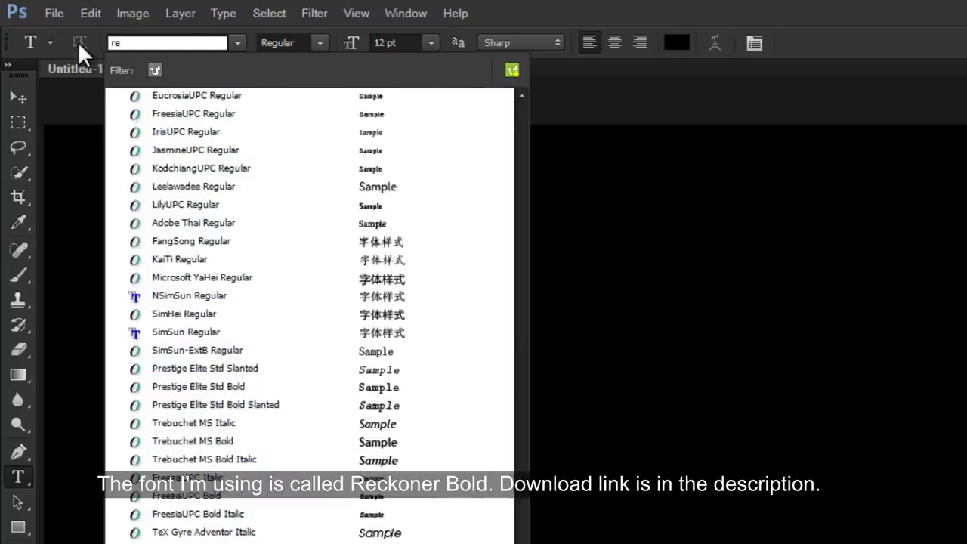
{"action": "type", "text": "c"}
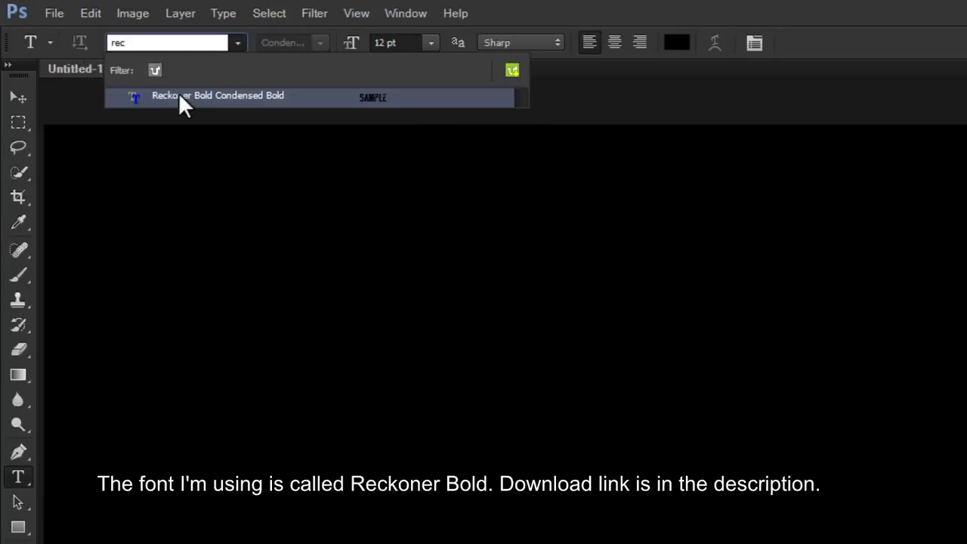
{"action": "left_click", "coordinate": [181, 99]}
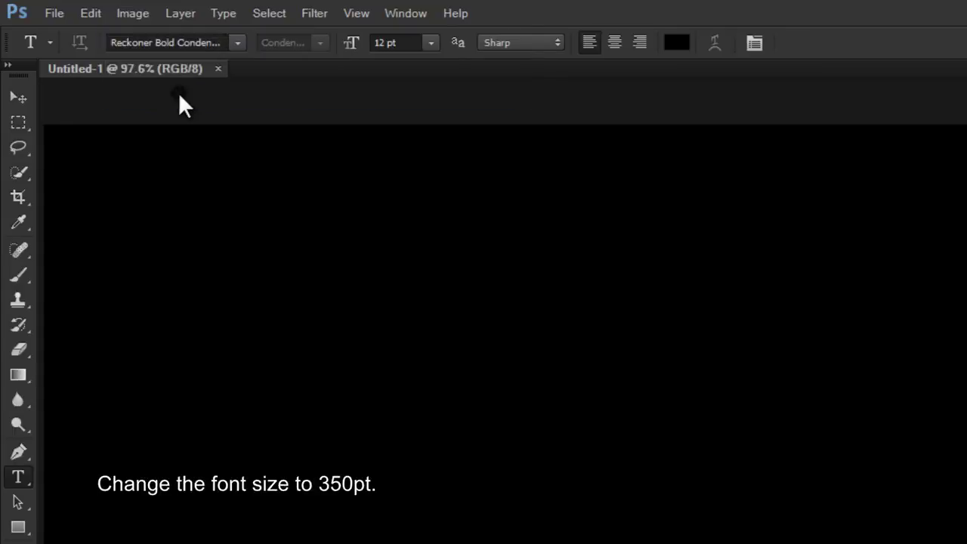
Step: Set the font size to 350 pt with centred alignment
{"action": "double_click", "coordinate": [385, 43]}
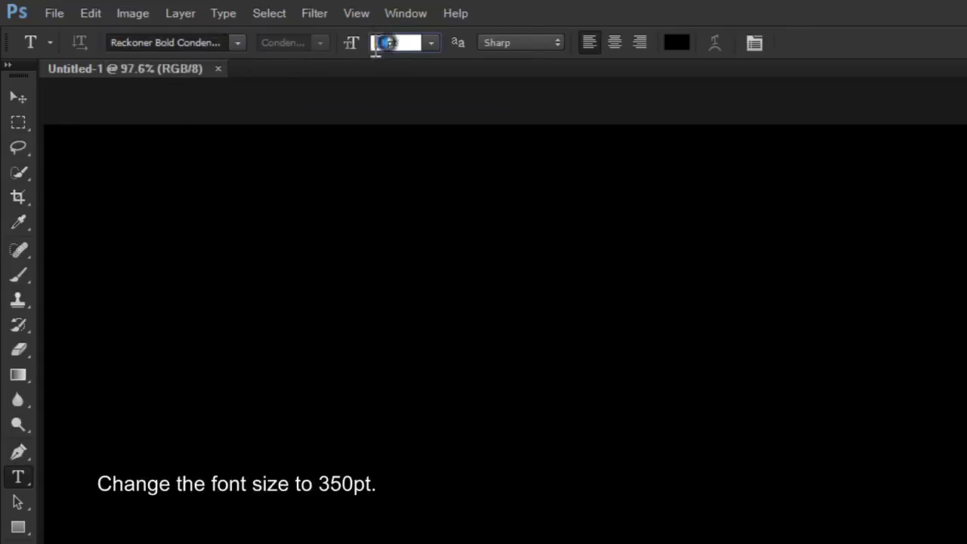
{"action": "type", "text": "35"}
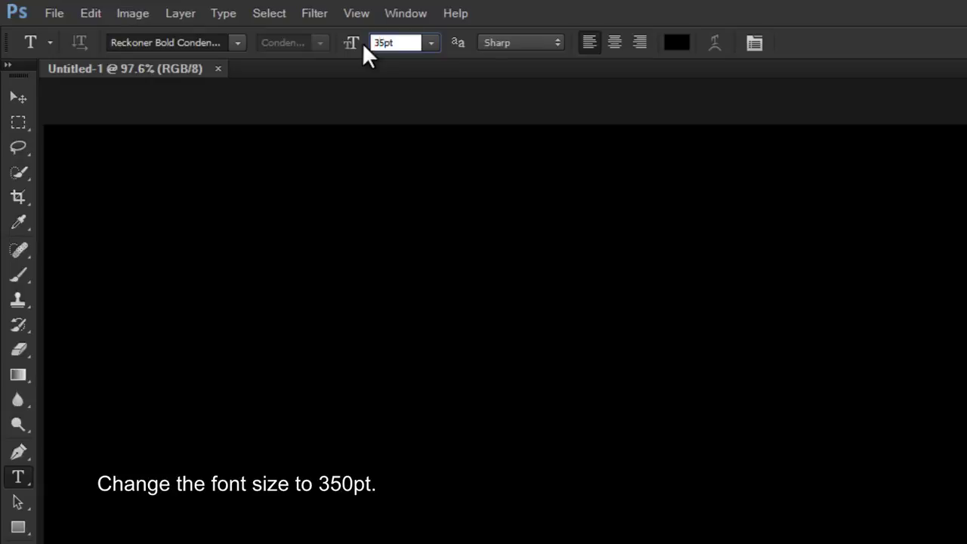
{"action": "type", "text": "0"}
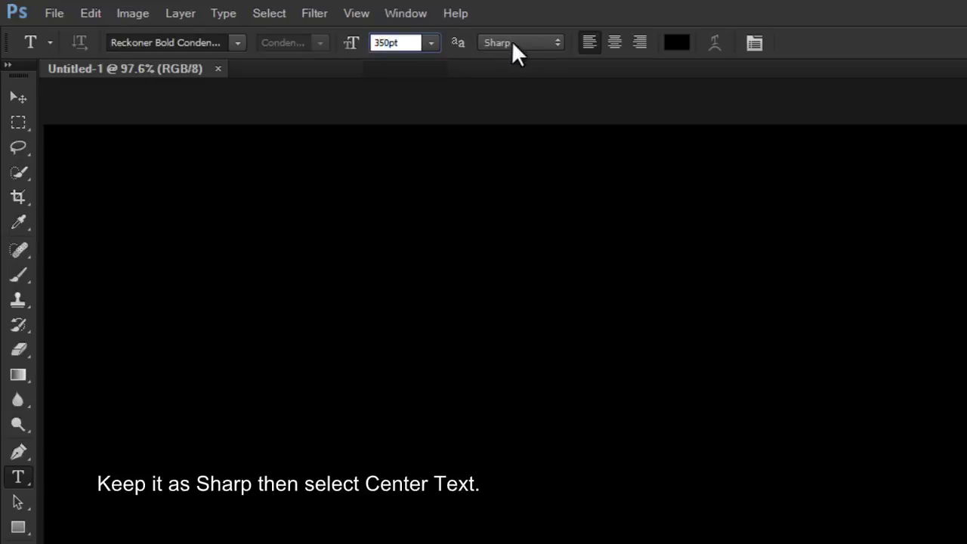
{"action": "left_click", "coordinate": [612, 43]}
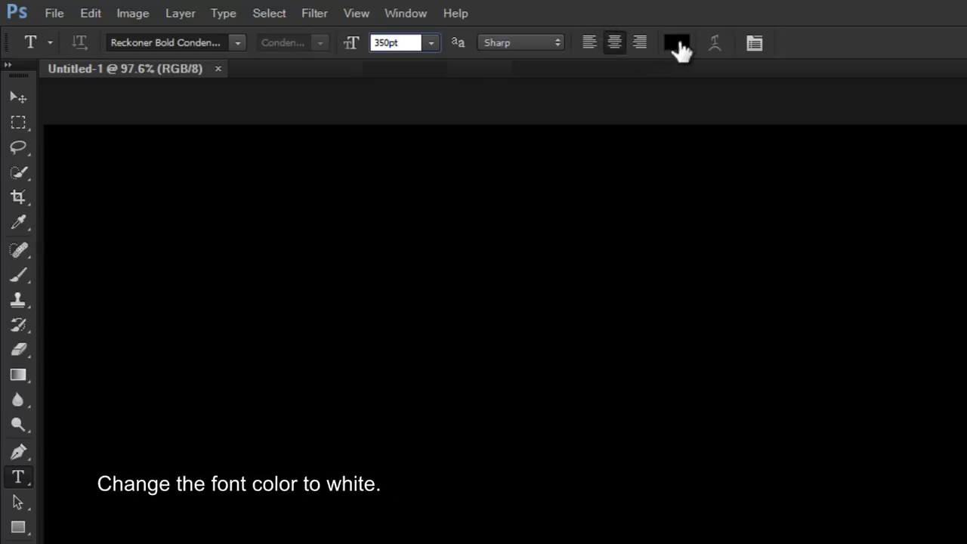
Step: Set the text colour to white (ffffff)
{"action": "left_click", "coordinate": [677, 45]}
{"action": "type", "text": "ffffff"}
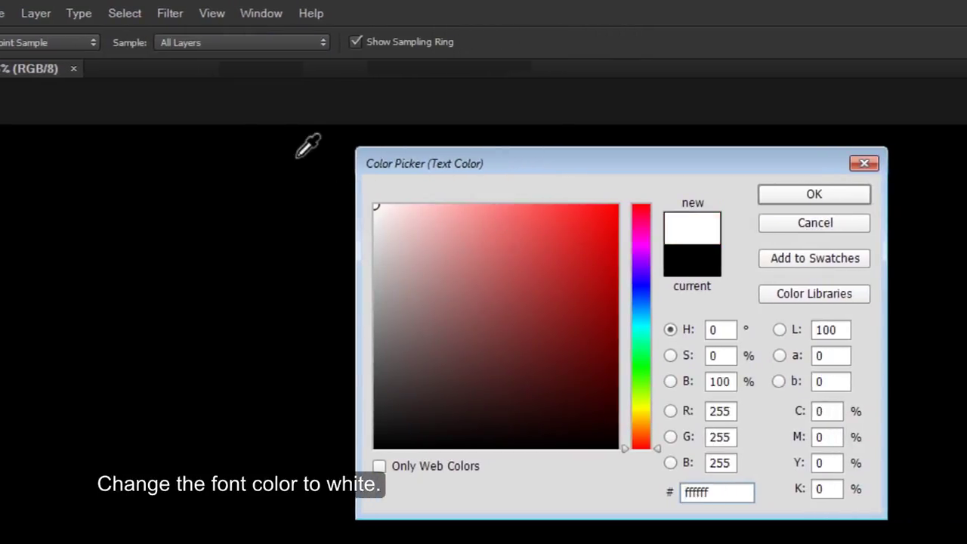
{"action": "left_click", "coordinate": [792, 196]}
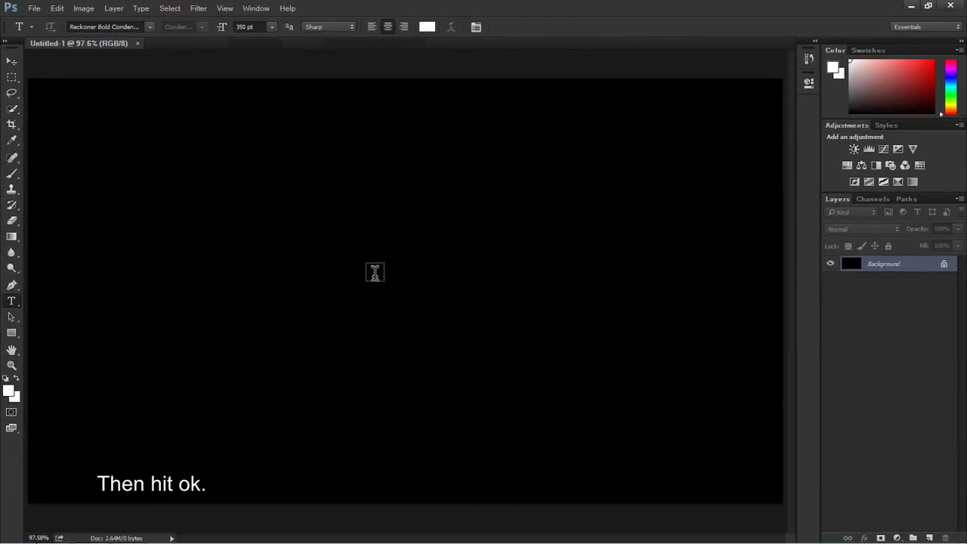
Step: Type BURST on the canvas and move it toward the centre
{"action": "left_click", "coordinate": [375, 313]}
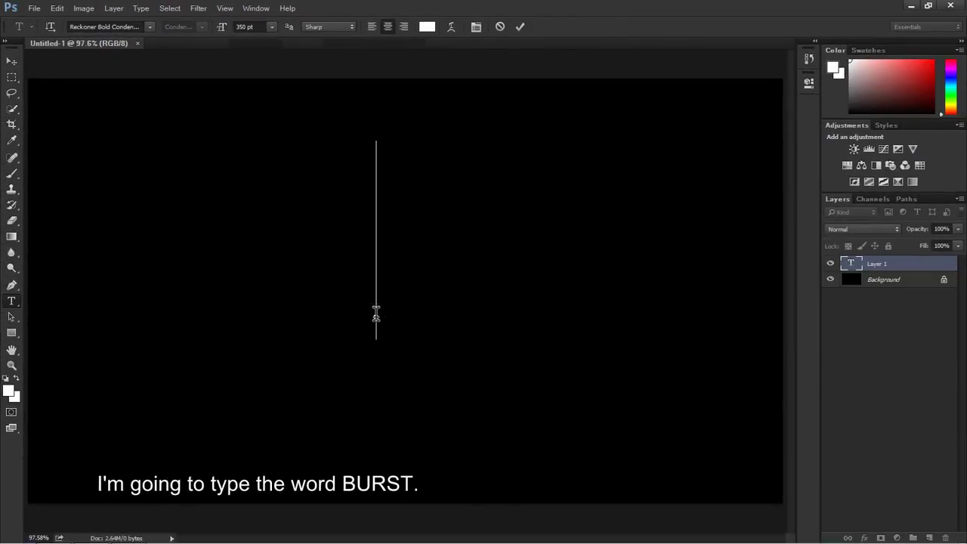
{"action": "type", "text": "BURST"}
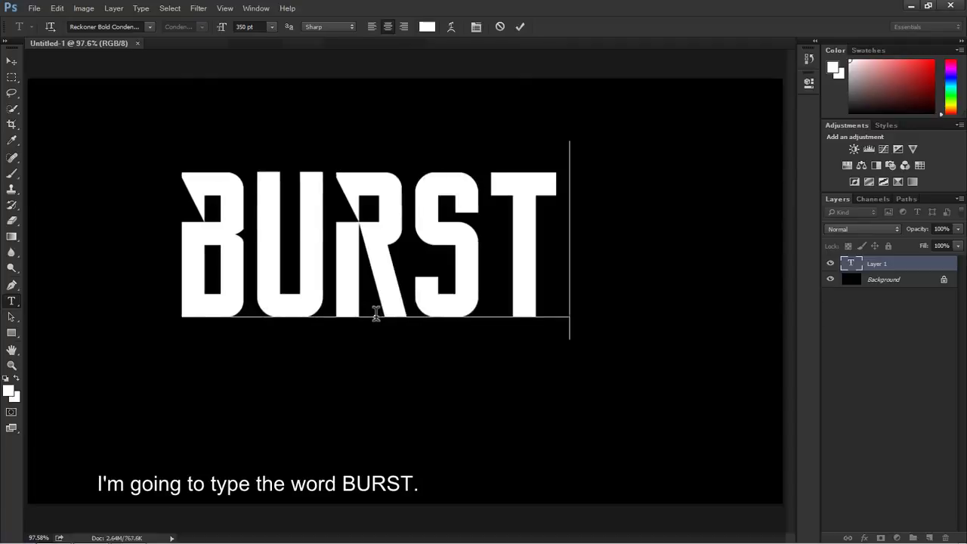
{"action": "key", "text": "Escape"}
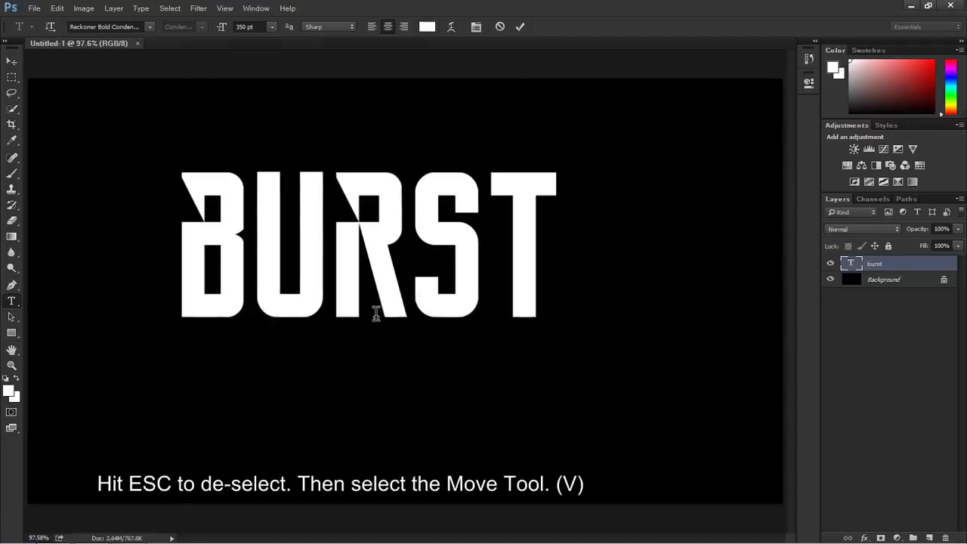
{"action": "key", "text": "v"}
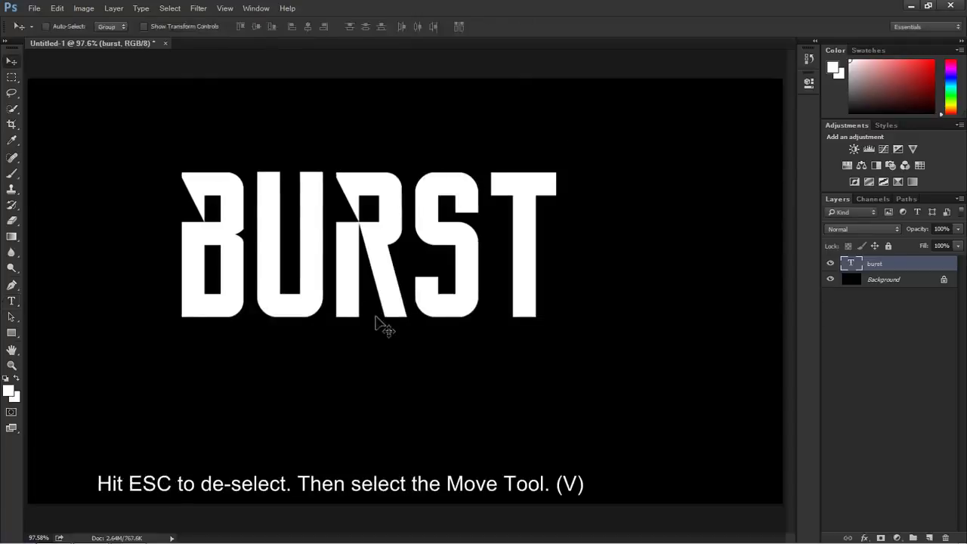
{"action": "mouse_move", "coordinate": [394, 287]}
{"action": "left_mouse_down"}
{"action": "mouse_move", "coordinate": [414, 327]}
{"action": "mouse_move", "coordinate": [423, 324]}
{"action": "left_mouse_up"}
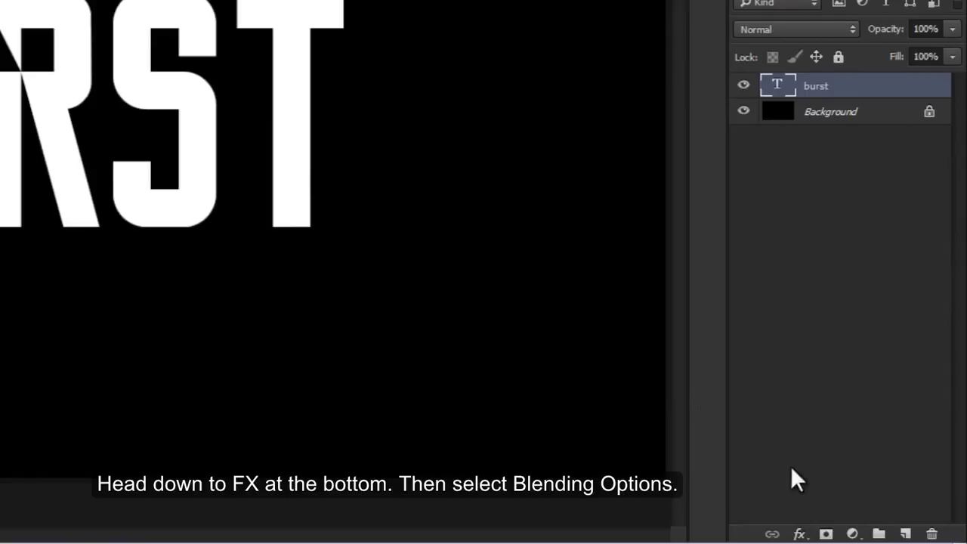
Step: Open the burst layer's blending options and enable Gradient Overlay
{"action": "left_click", "coordinate": [798, 534]}
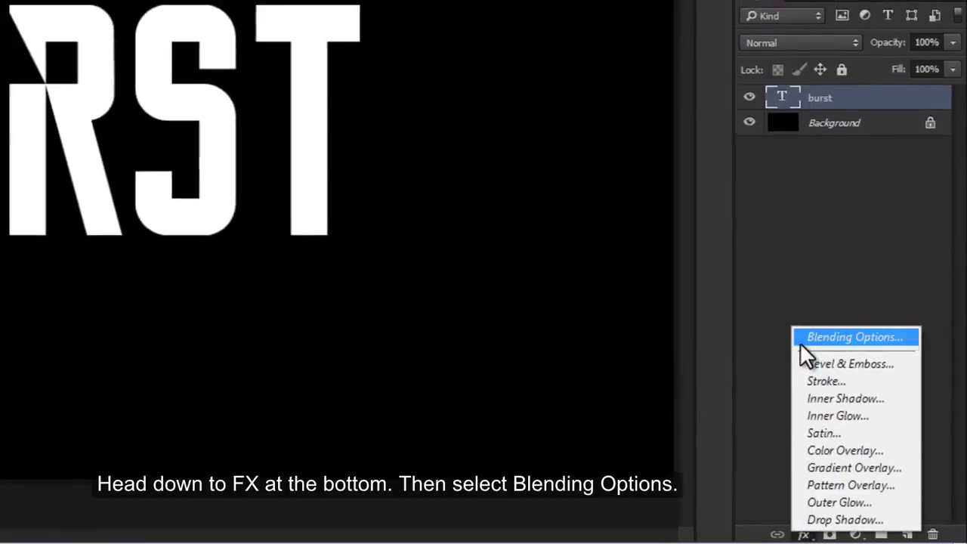
{"action": "left_click", "coordinate": [804, 333]}
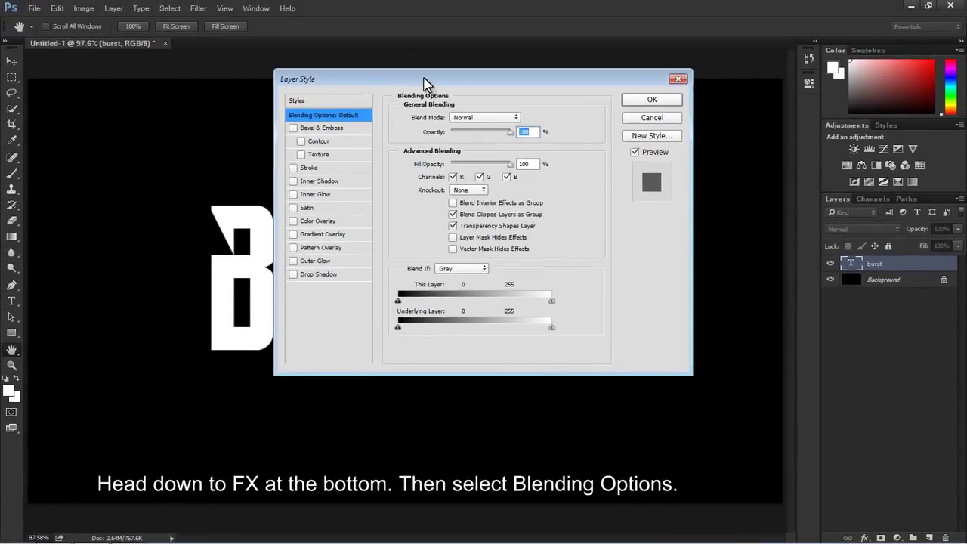
{"action": "left_click_drag", "start_coordinate": [428, 82], "coordinate": [750, 91]}
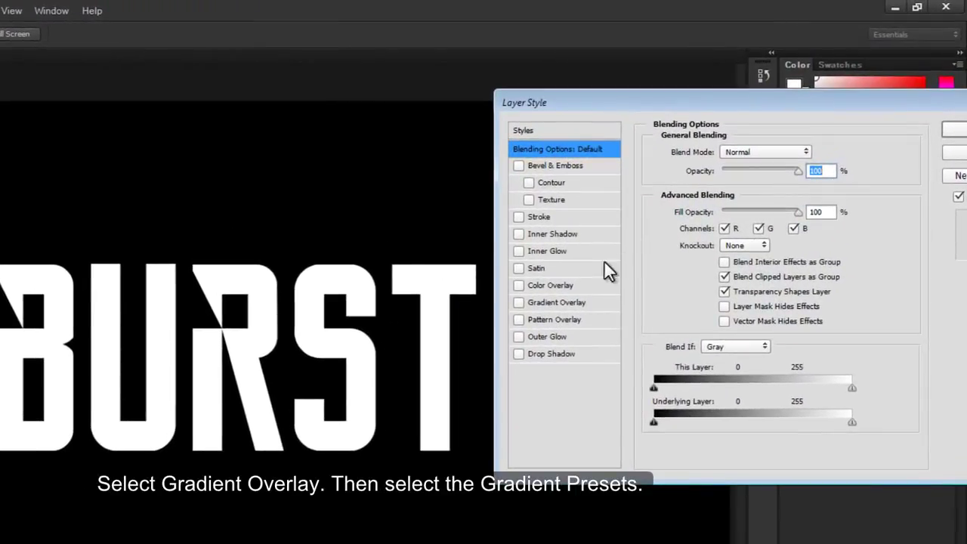
{"action": "left_click", "coordinate": [551, 301]}
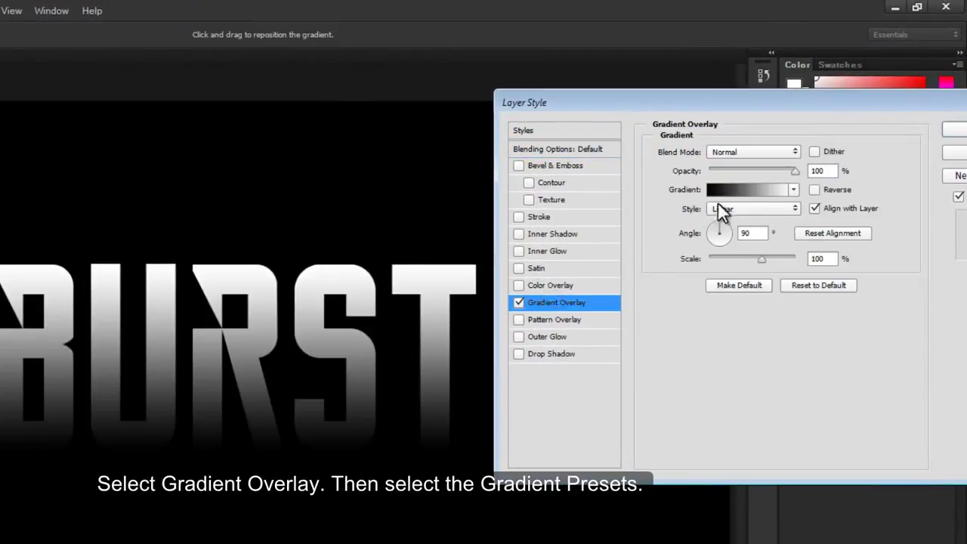
Step: Load the Black, White gradient preset and set its start stop to navy 13192b
{"action": "left_click", "coordinate": [733, 189]}
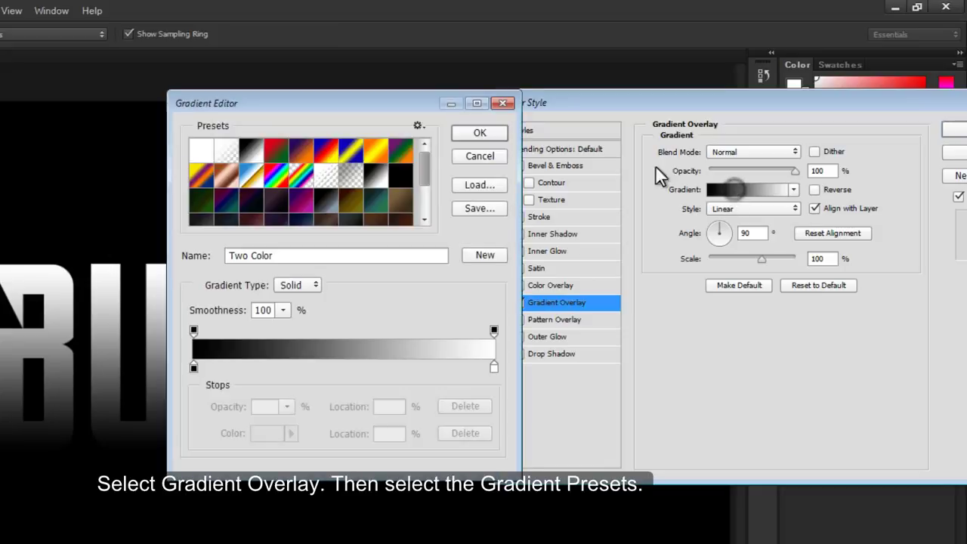
{"action": "left_click_drag", "start_coordinate": [363, 105], "coordinate": [701, 109]}
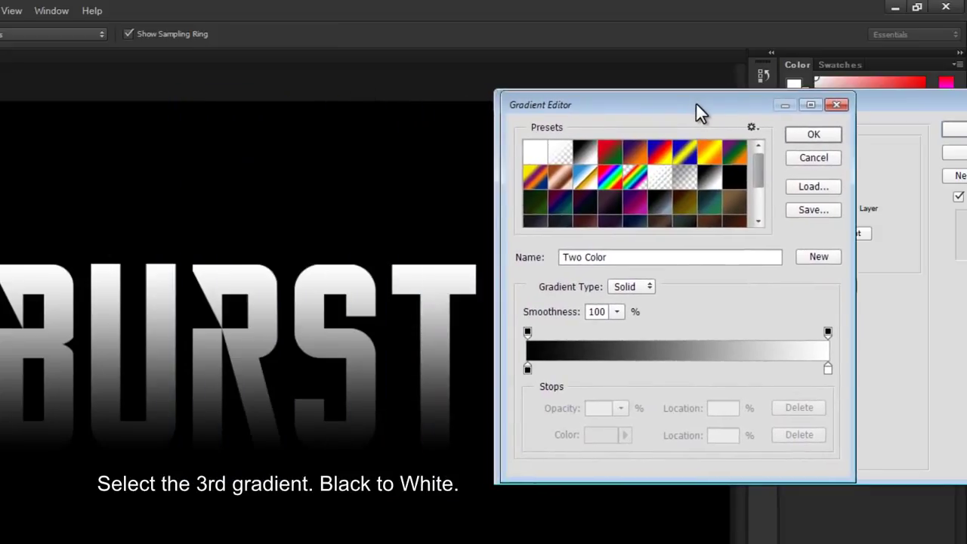
{"action": "left_click", "coordinate": [582, 154]}
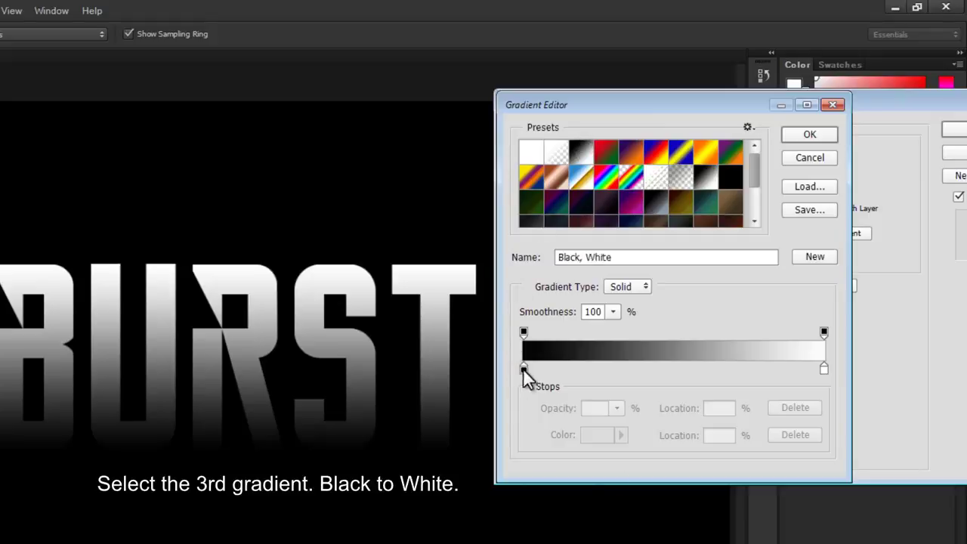
{"action": "left_click", "coordinate": [523, 368]}
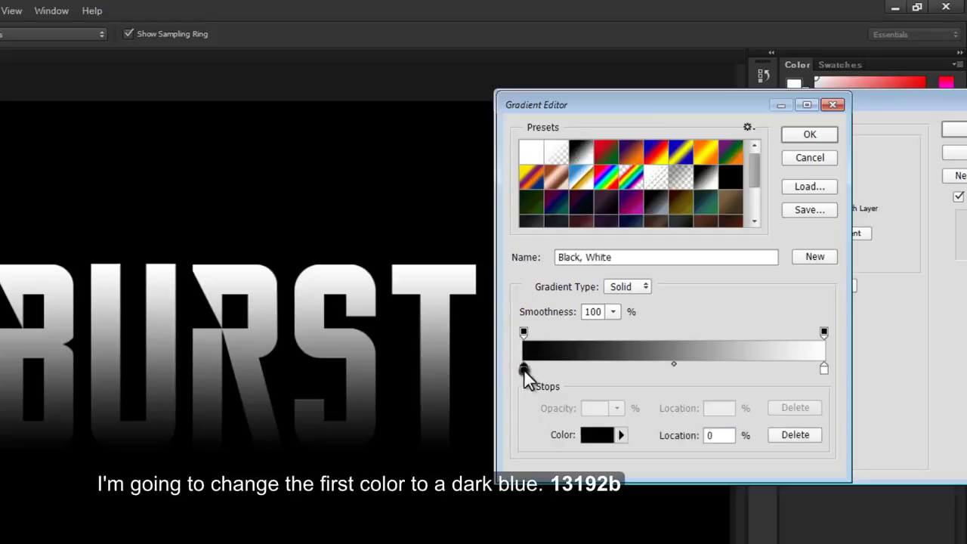
{"action": "left_click", "coordinate": [593, 436]}
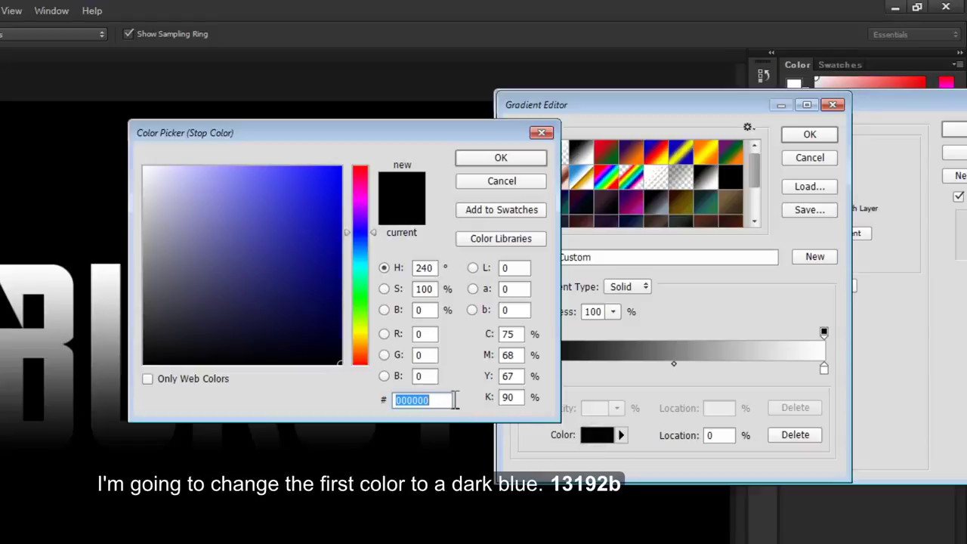
{"action": "type", "text": "131"}
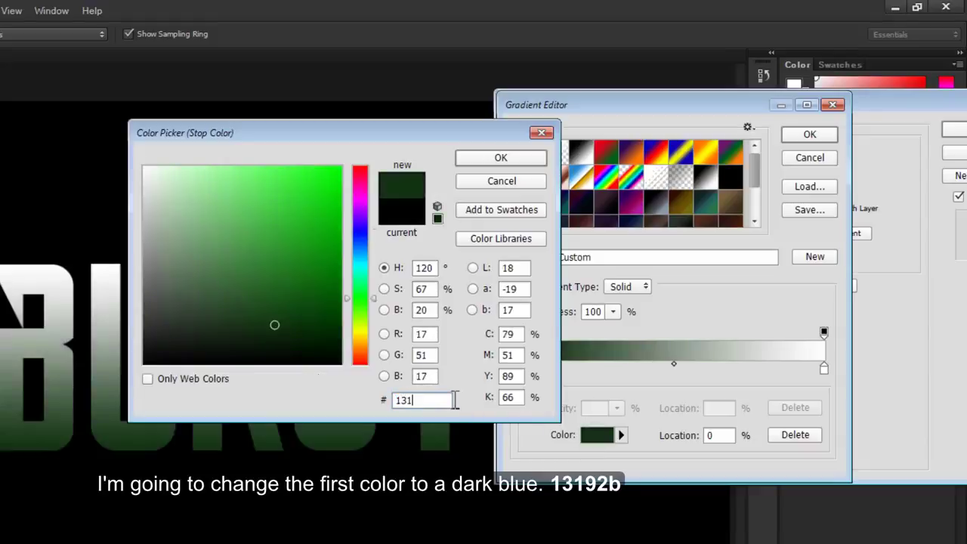
{"action": "type", "text": "9"}
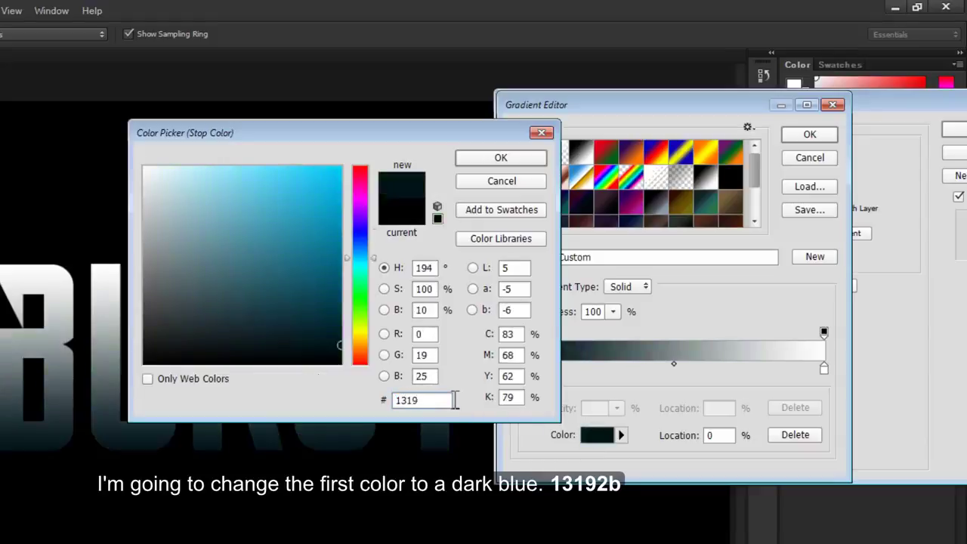
{"action": "type", "text": "2b"}
{"action": "left_click", "coordinate": [453, 400]}
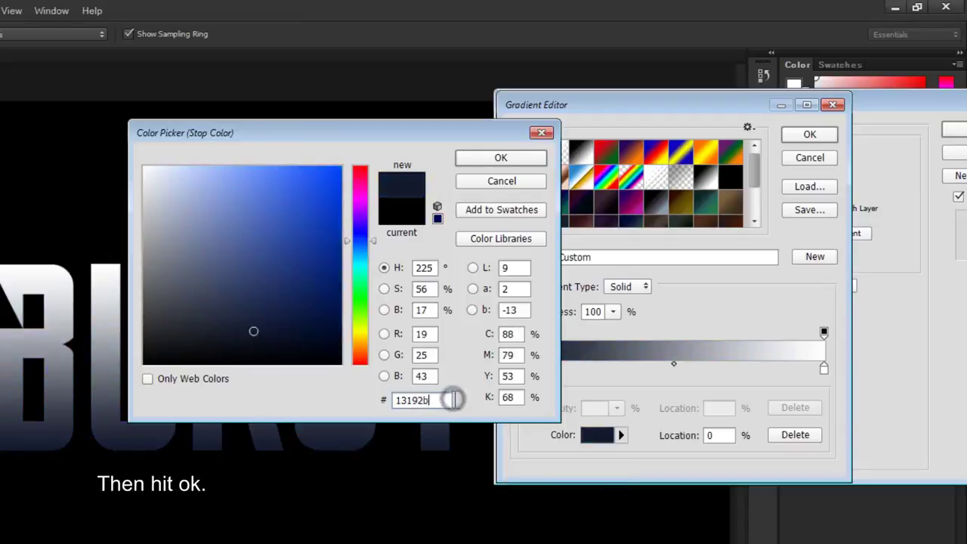
{"action": "left_click", "coordinate": [527, 160]}
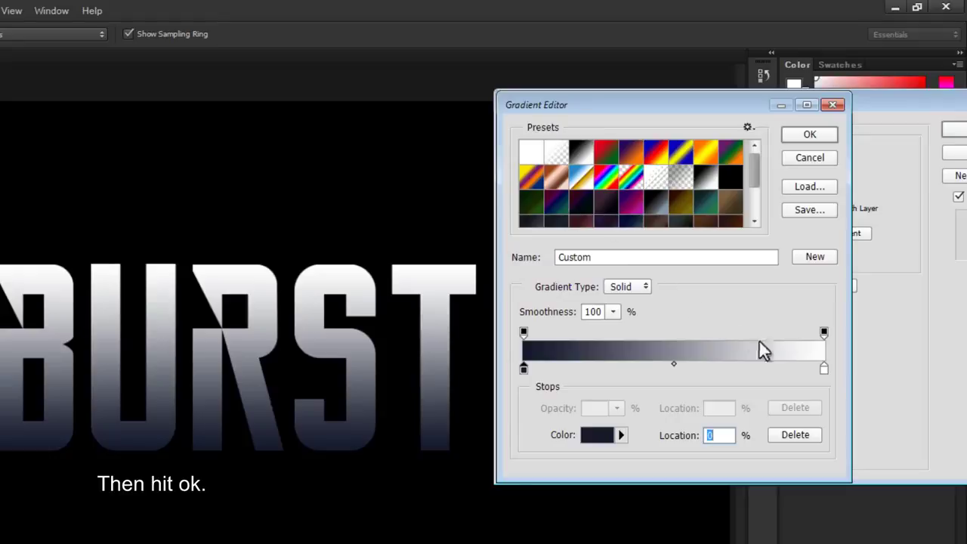
Step: Set the end stop to cyan 00bcc3, apply the gradient, and enable Bevel & Emboss
{"action": "left_click", "coordinate": [824, 369]}
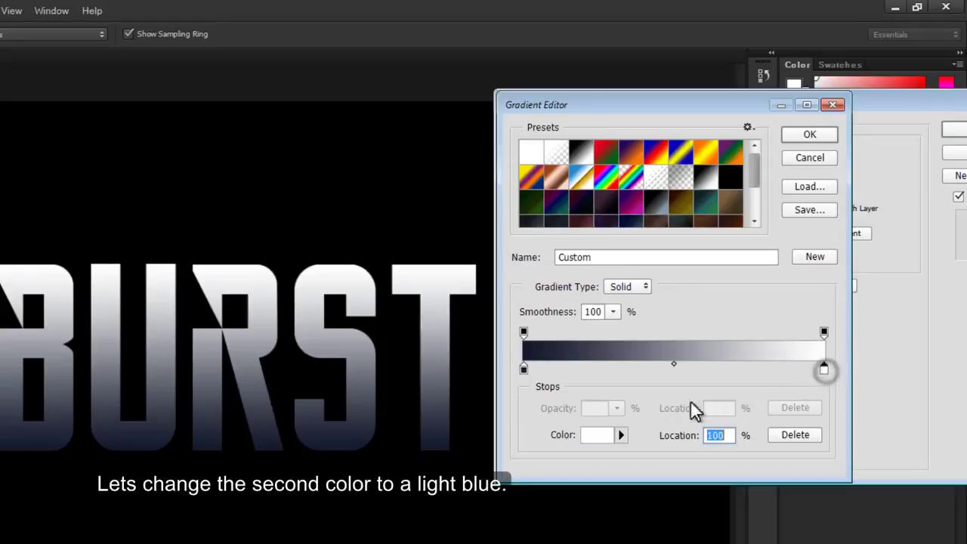
{"action": "left_click", "coordinate": [596, 434]}
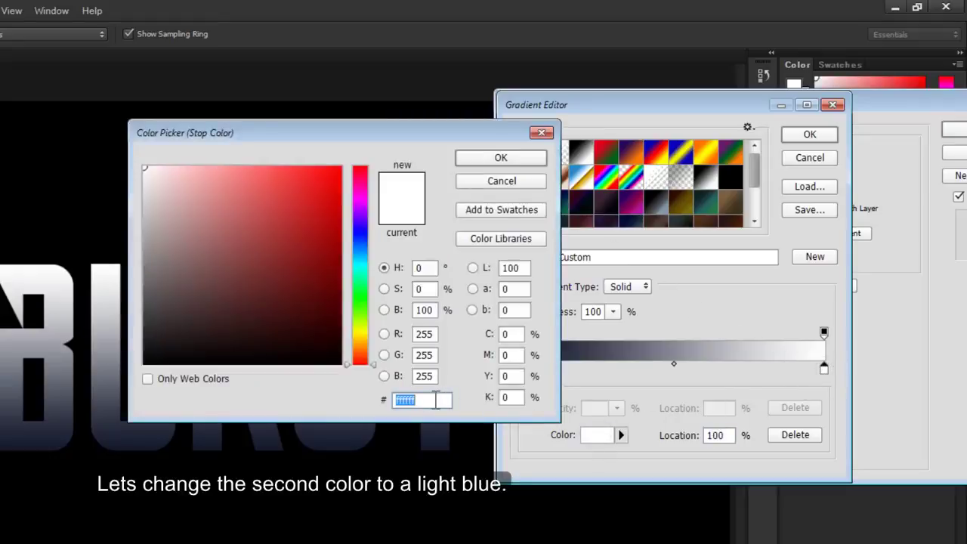
{"action": "key", "text": "BackSpace"}
{"action": "type", "text": "00"}
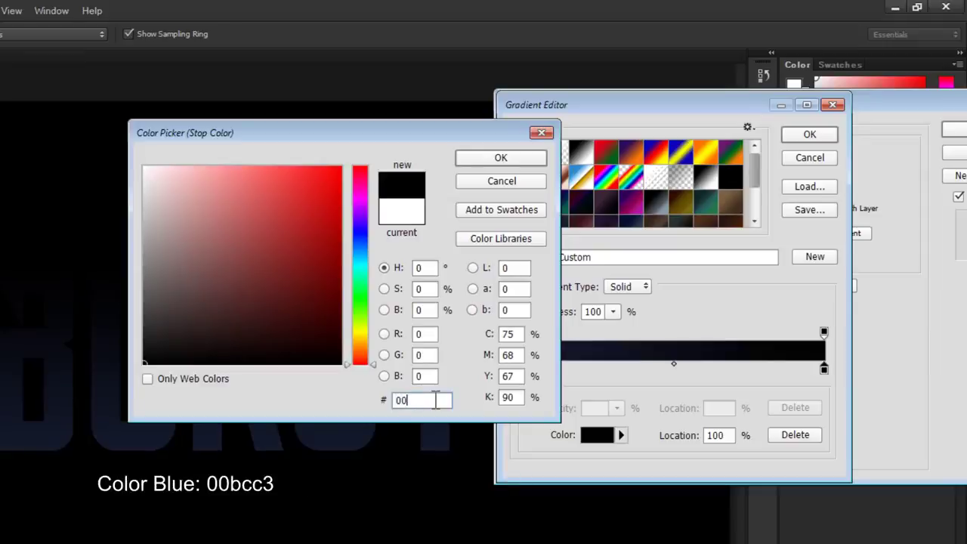
{"action": "type", "text": "b"}
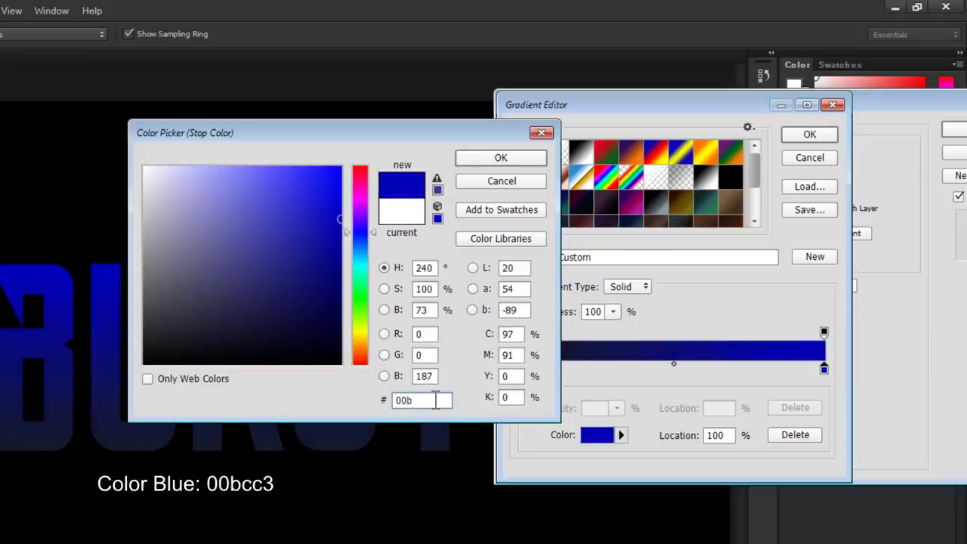
{"action": "type", "text": "cc3"}
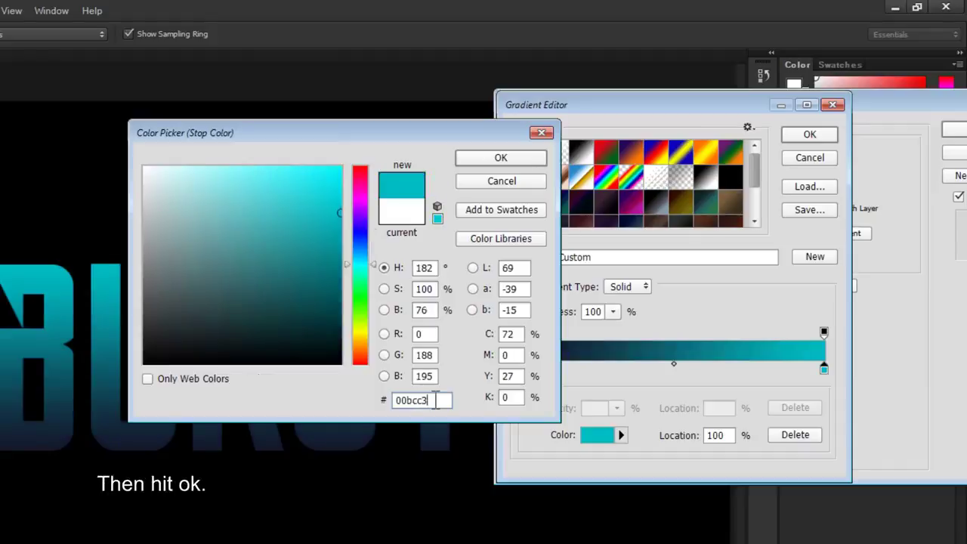
{"action": "left_click", "coordinate": [501, 157]}
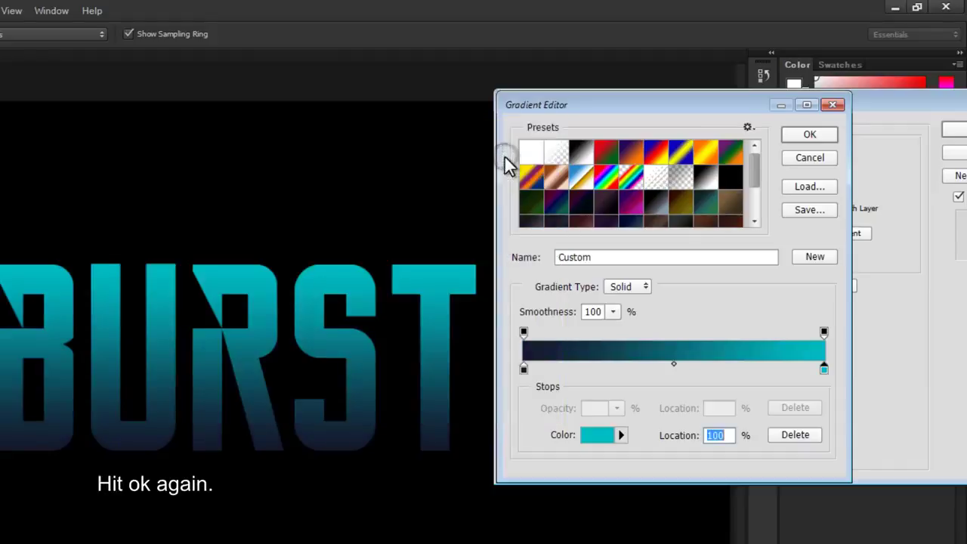
{"action": "left_click", "coordinate": [809, 135]}
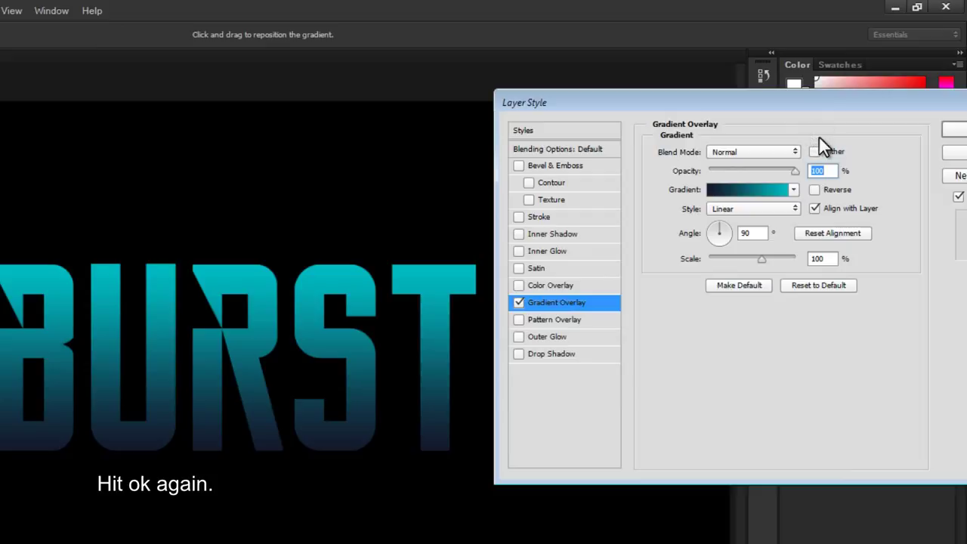
{"action": "left_click", "coordinate": [554, 164]}
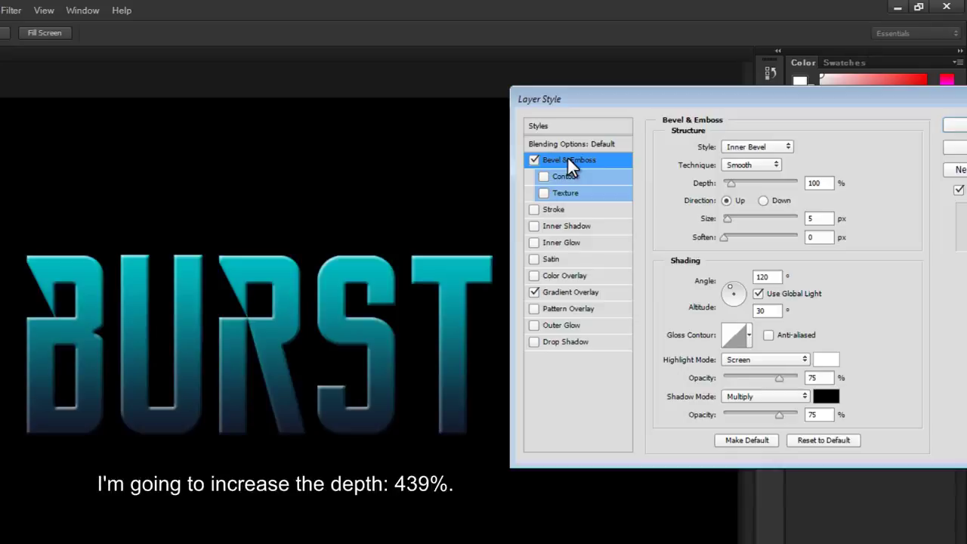
Step: Set Bevel & Emboss to depth 439%, size 6 px, highlight 80%, shadow 70%, and apply
{"action": "double_click", "coordinate": [825, 186]}
{"action": "type", "text": "439"}
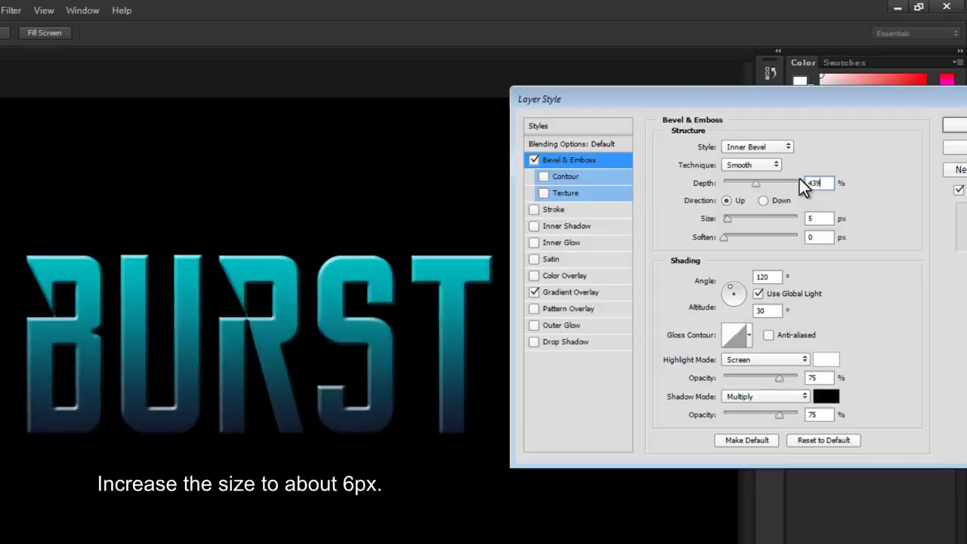
{"action": "double_click", "coordinate": [822, 218]}
{"action": "type", "text": "6"}
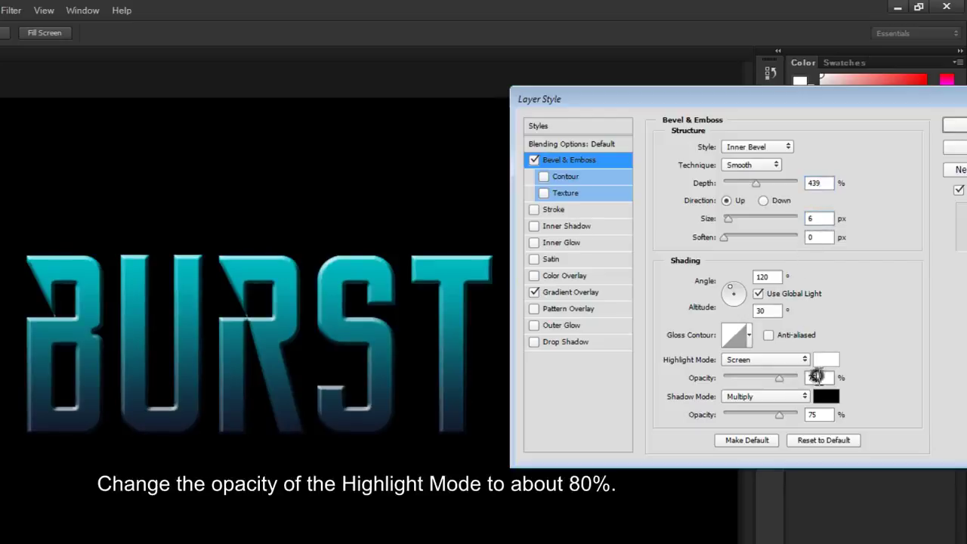
{"action": "double_click", "coordinate": [812, 377]}
{"action": "type", "text": "80"}
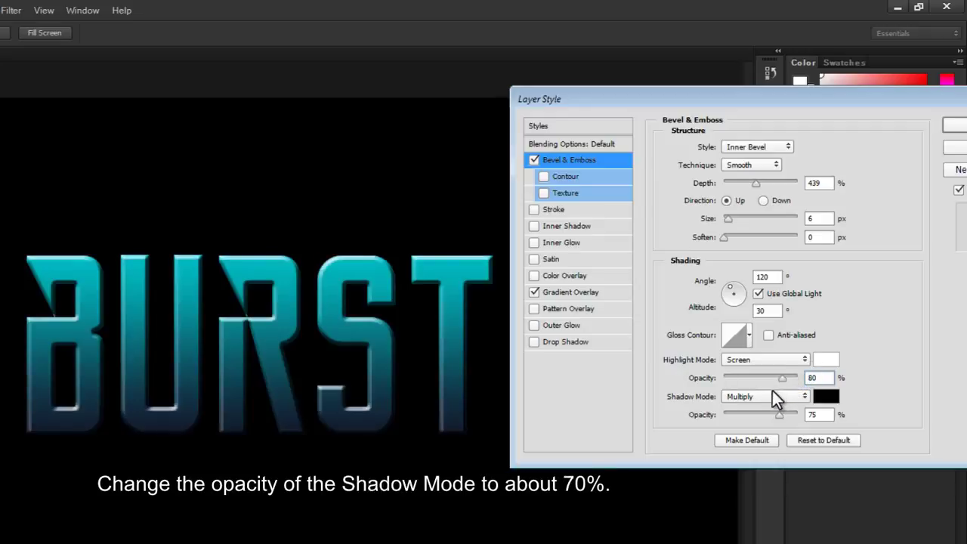
{"action": "double_click", "coordinate": [821, 414]}
{"action": "type", "text": "7"}
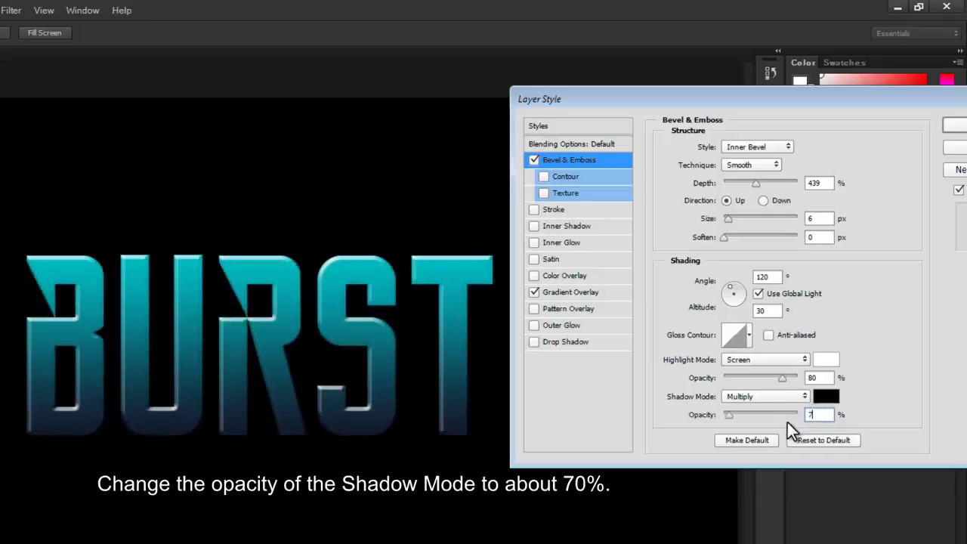
{"action": "type", "text": "0"}
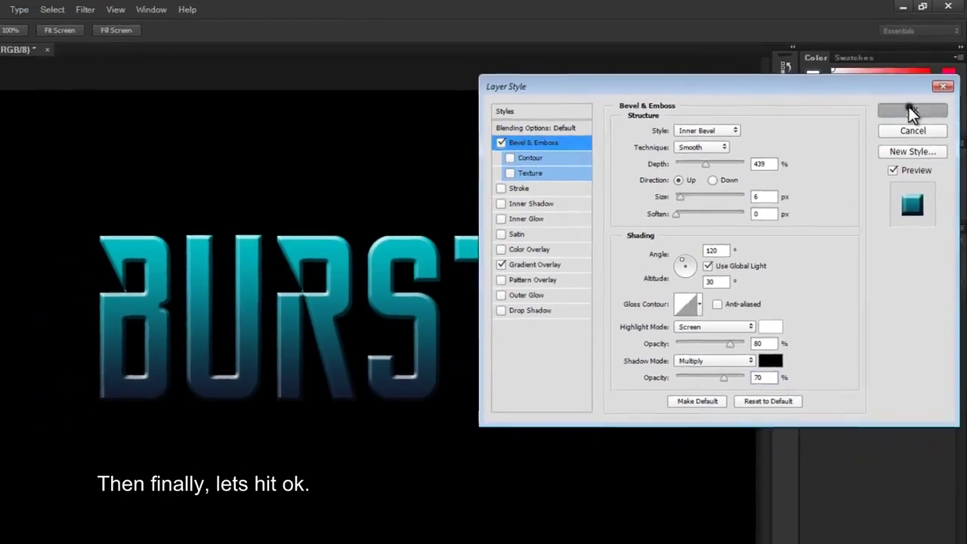
{"action": "left_click", "coordinate": [954, 125]}
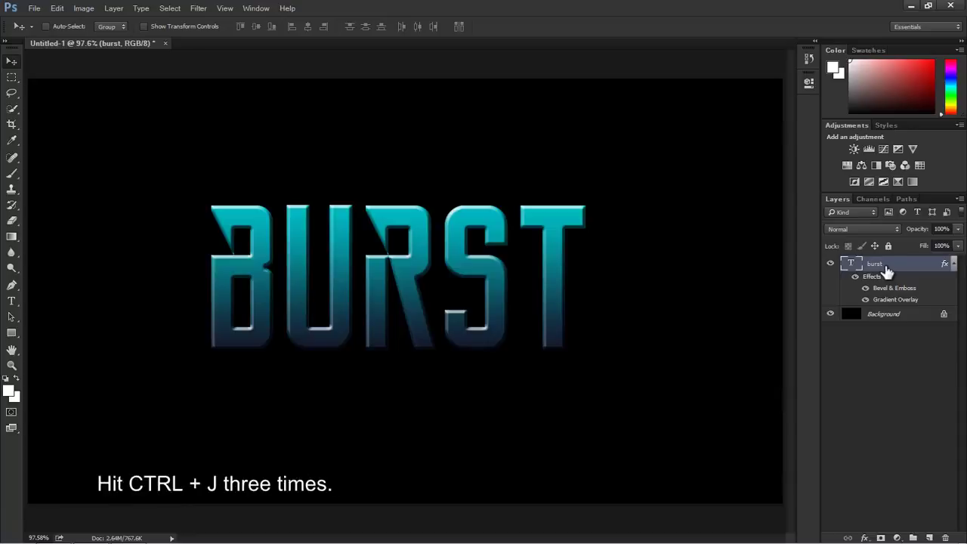
Step: Duplicate the burst layer, select the three copies, and switch them to Dissolve
{"action": "key", "text": "ctrl+j"}
{"action": "key", "text": "ctrl+j"}
{"action": "key", "text": "ctrl+j"}
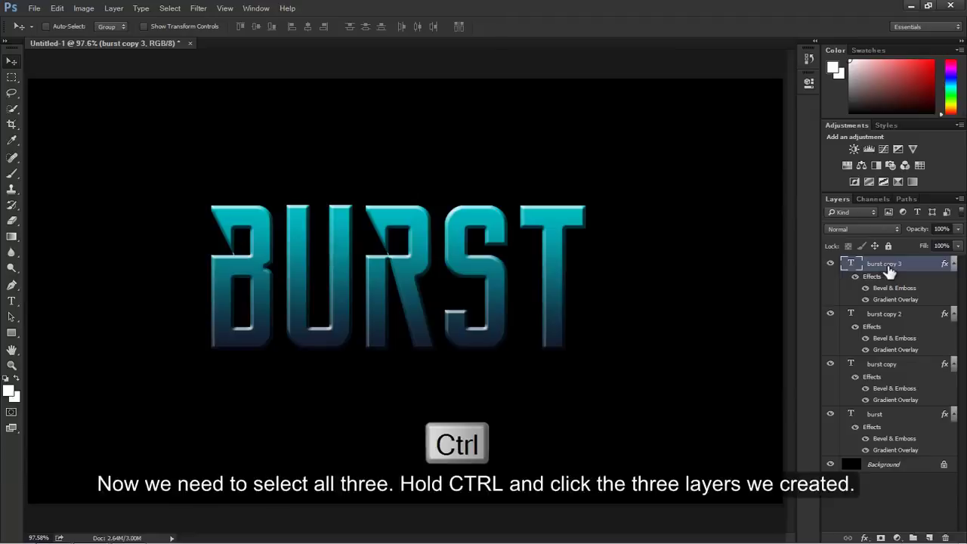
{"action": "left_click", "coordinate": [888, 314], "text": "ctrl"}
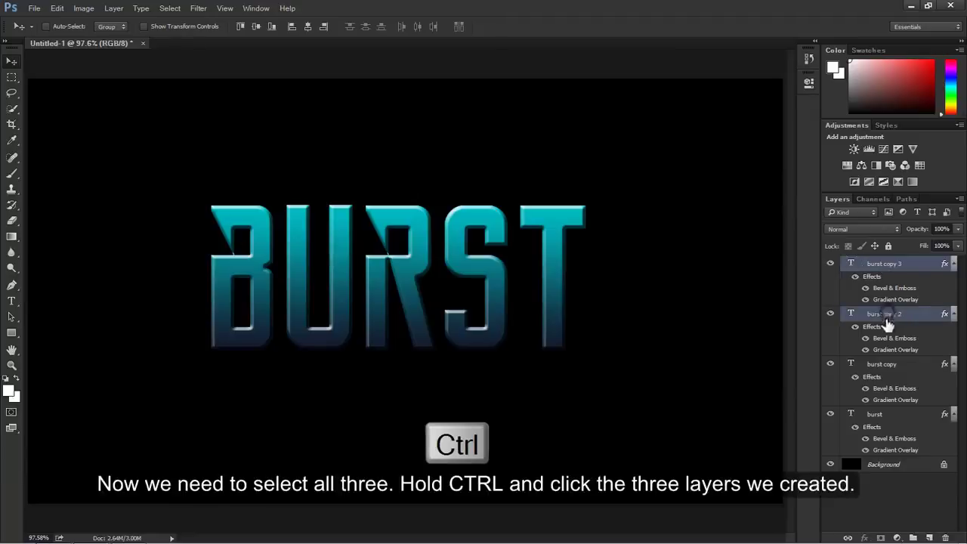
{"action": "left_click", "coordinate": [889, 368], "text": "ctrl"}
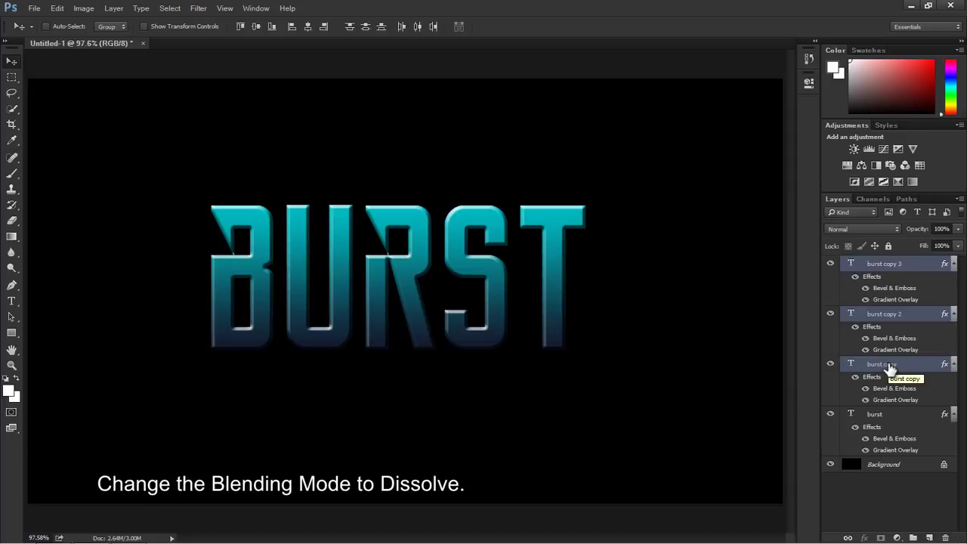
{"action": "left_click", "coordinate": [869, 228]}
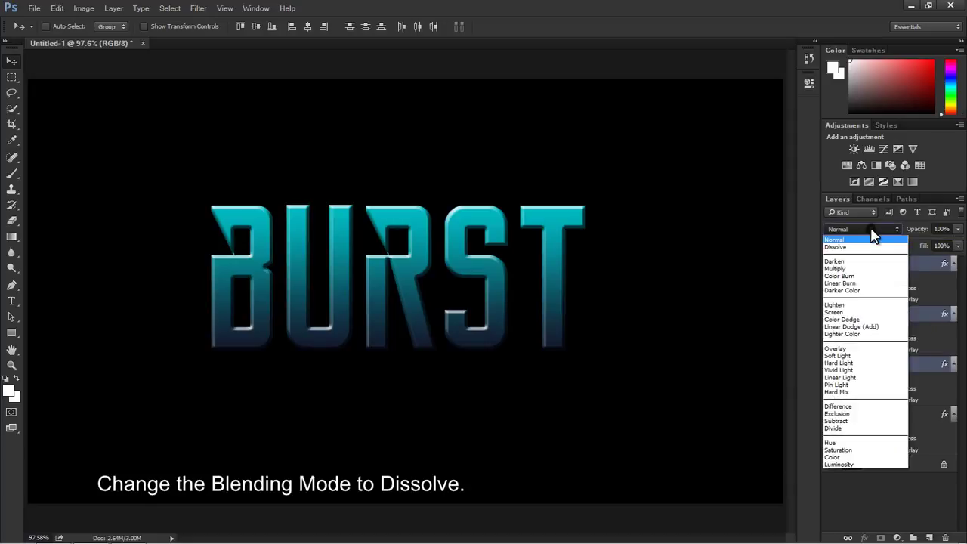
{"action": "left_click", "coordinate": [871, 246]}
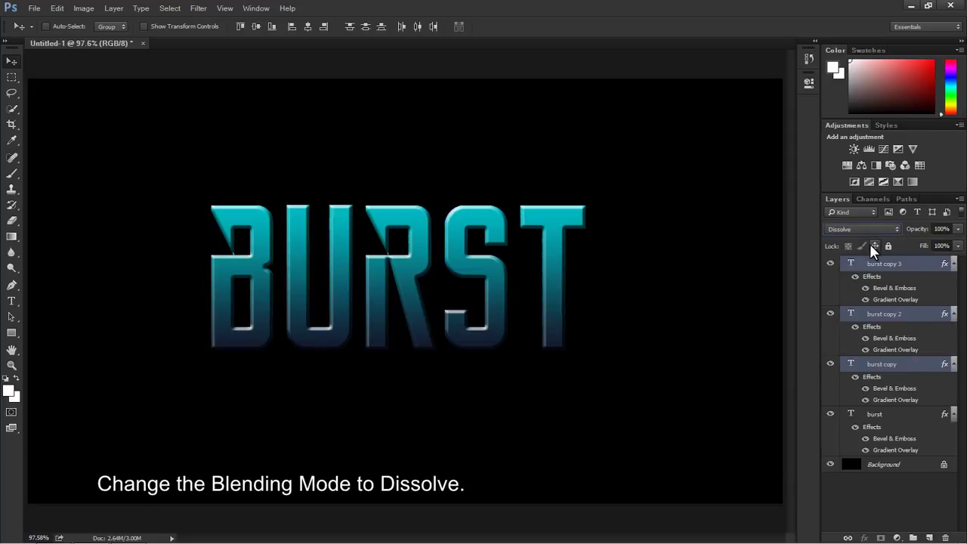
Step: Rasterize the three selected burst copies and merge them into burst copy 3
{"action": "right_click", "coordinate": [880, 269]}
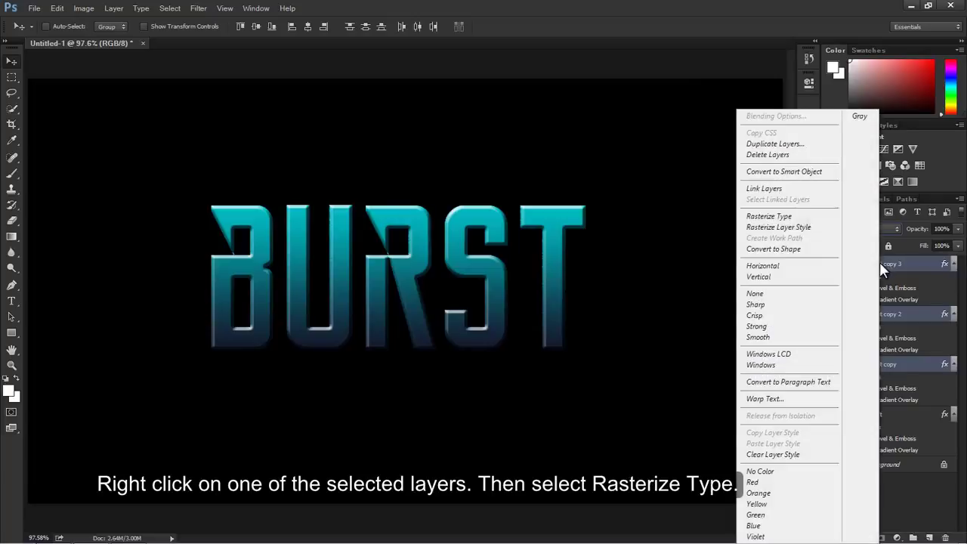
{"action": "left_click", "coordinate": [820, 218]}
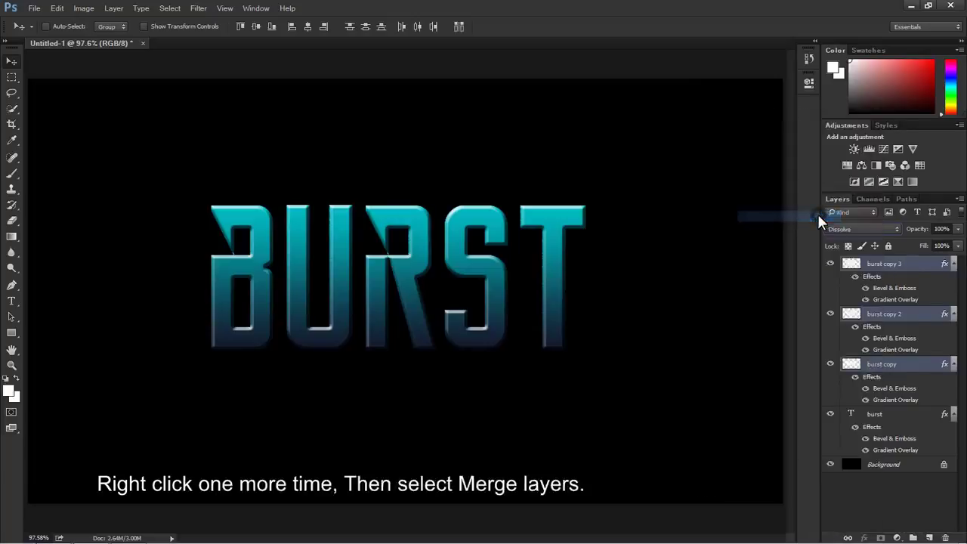
{"action": "right_click", "coordinate": [879, 264]}
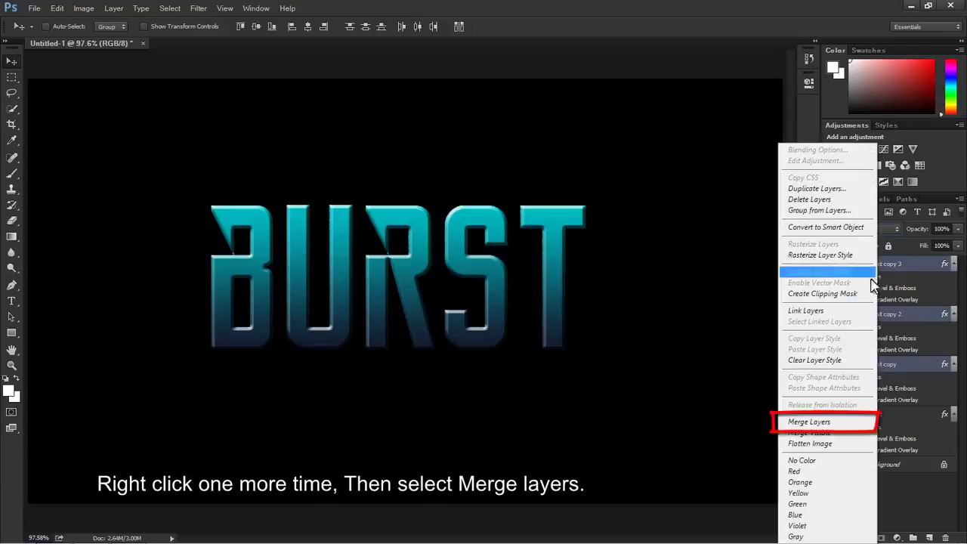
{"action": "left_click", "coordinate": [861, 421]}
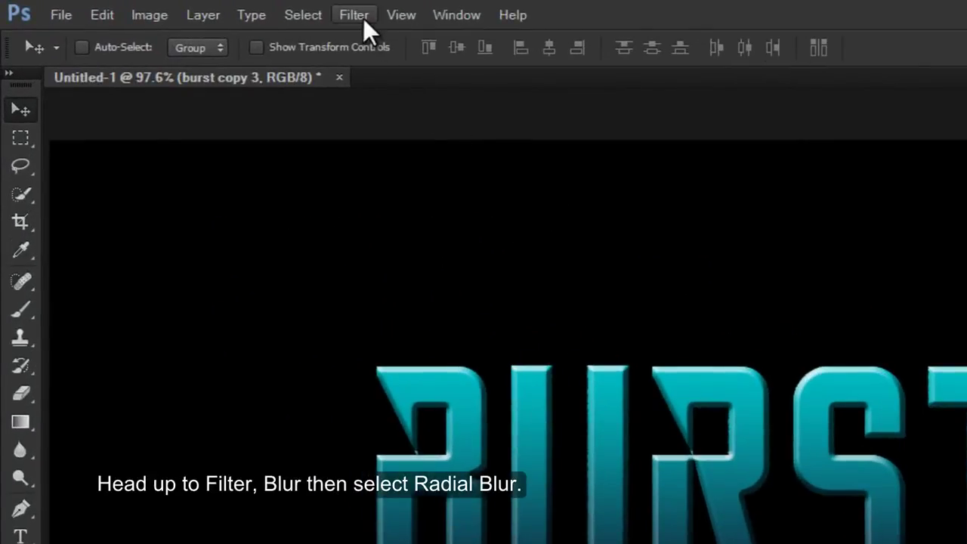
Step: Apply a Radial Blur to burst copy 3: Zoom method, amount 100, Best quality
{"action": "left_click", "coordinate": [364, 18]}
{"action": "mouse_move", "coordinate": [483, 230]}
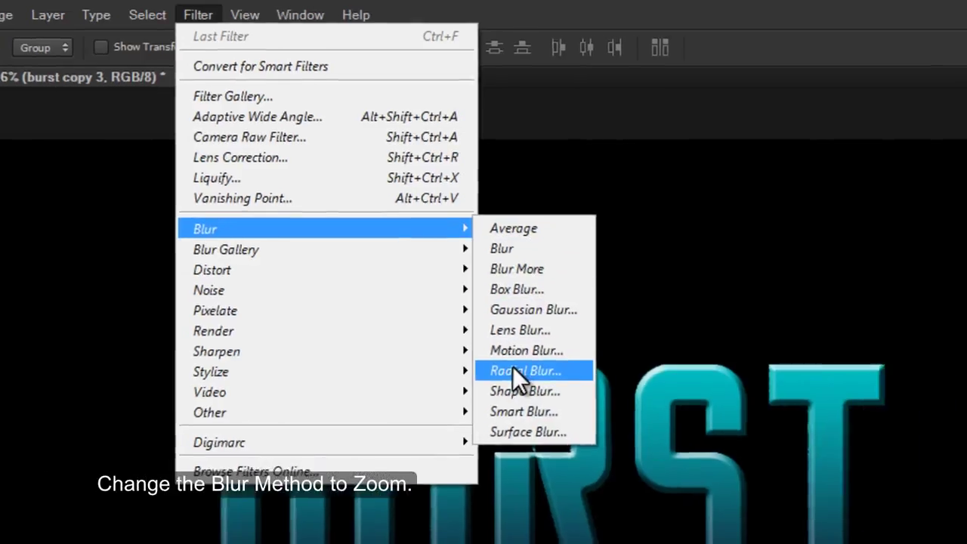
{"action": "left_click", "coordinate": [680, 373]}
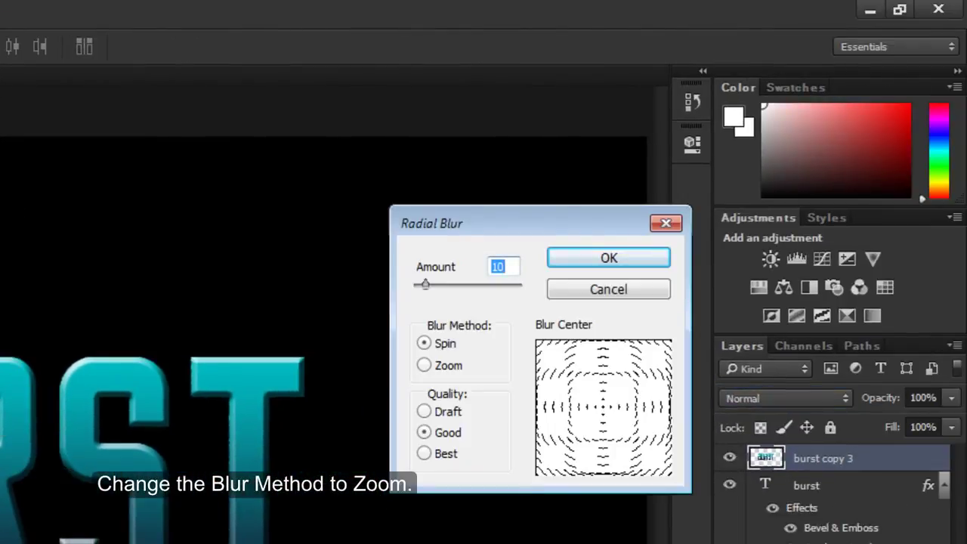
{"action": "left_click", "coordinate": [423, 364]}
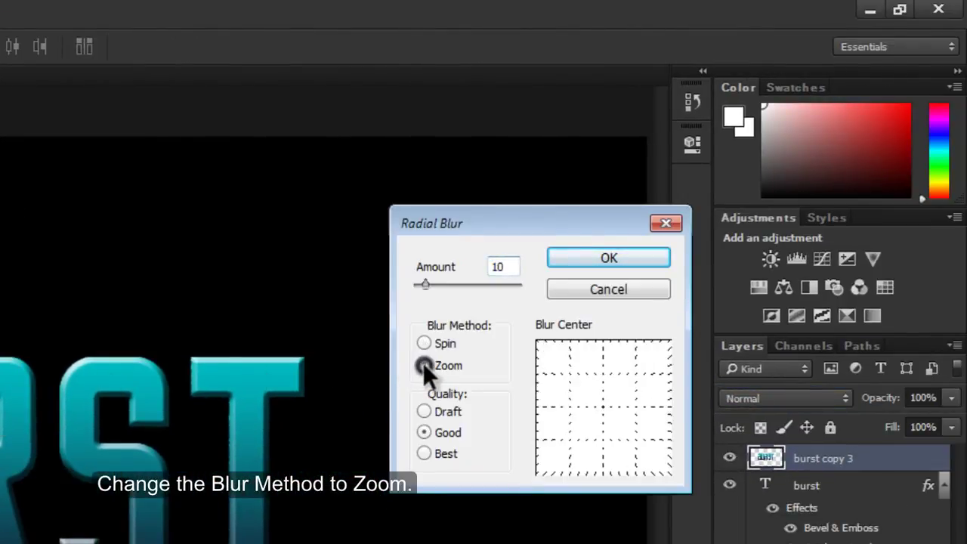
{"action": "left_click_drag", "start_coordinate": [426, 282], "coordinate": [540, 286]}
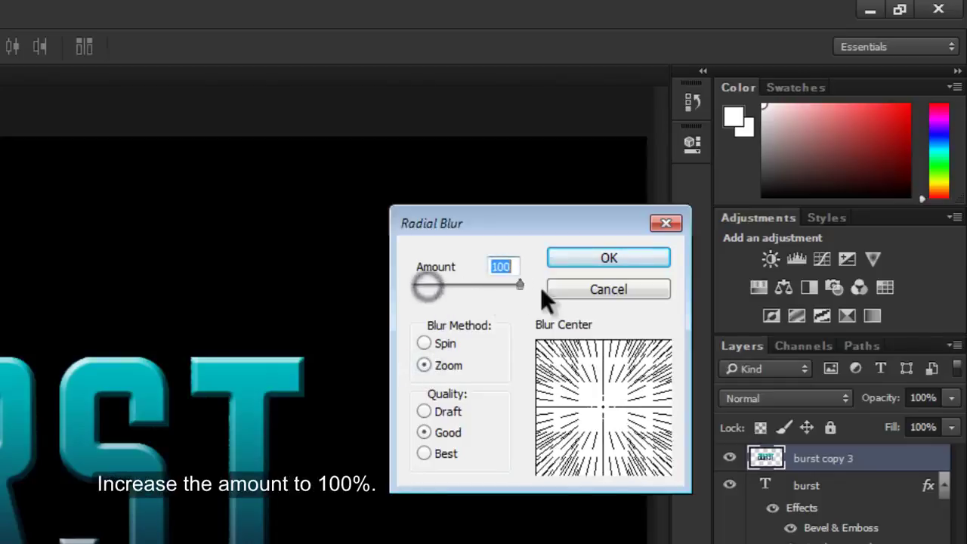
{"action": "left_click", "coordinate": [425, 453]}
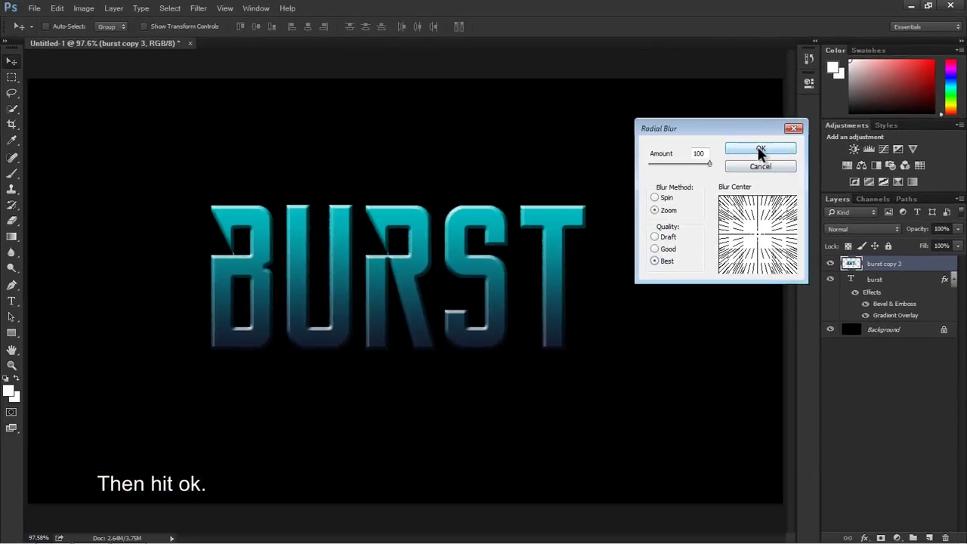
{"action": "left_click", "coordinate": [760, 149]}
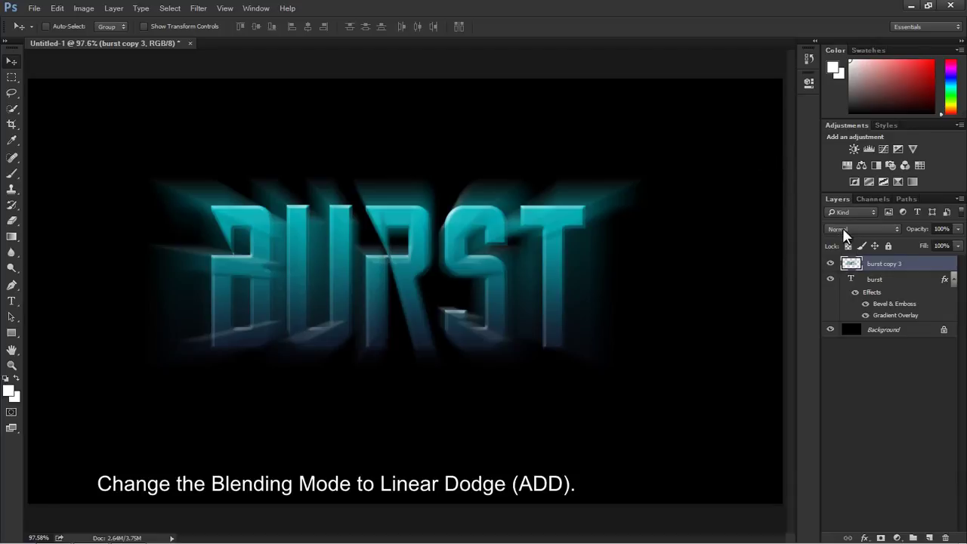
Step: Set the rays layer to Linear Dodge (Add) and rerun the Zoom Radial Blur
{"action": "left_click", "coordinate": [843, 229]}
{"action": "left_click", "coordinate": [847, 326]}
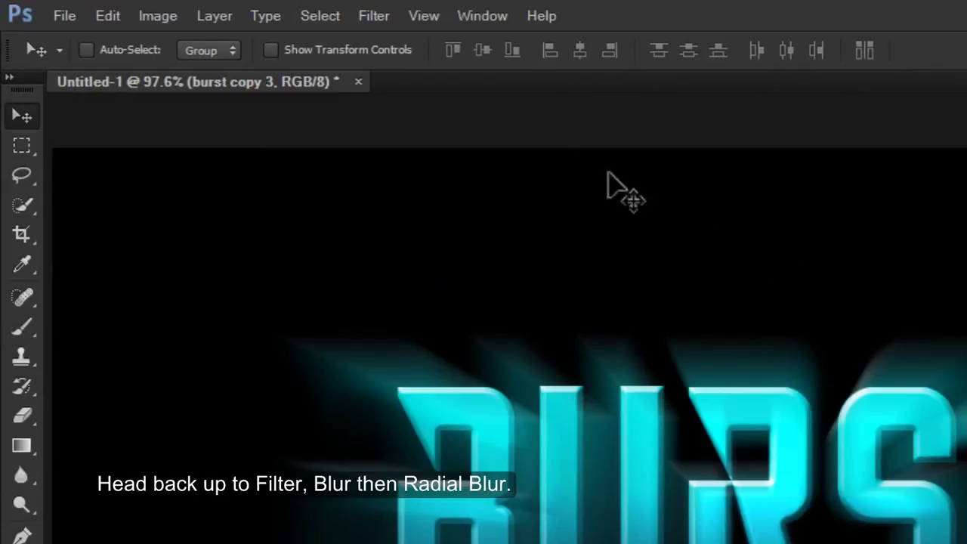
{"action": "left_click", "coordinate": [365, 16]}
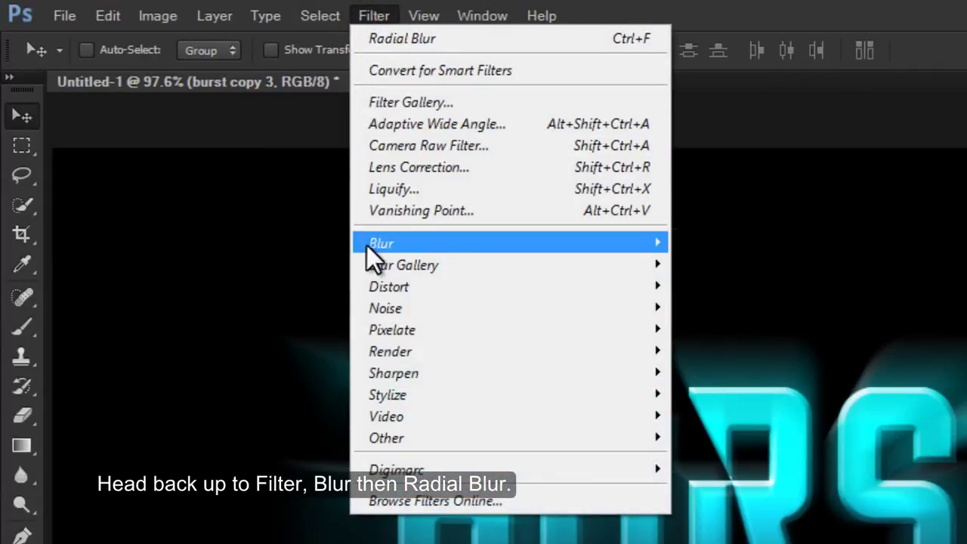
{"action": "mouse_move", "coordinate": [510, 242]}
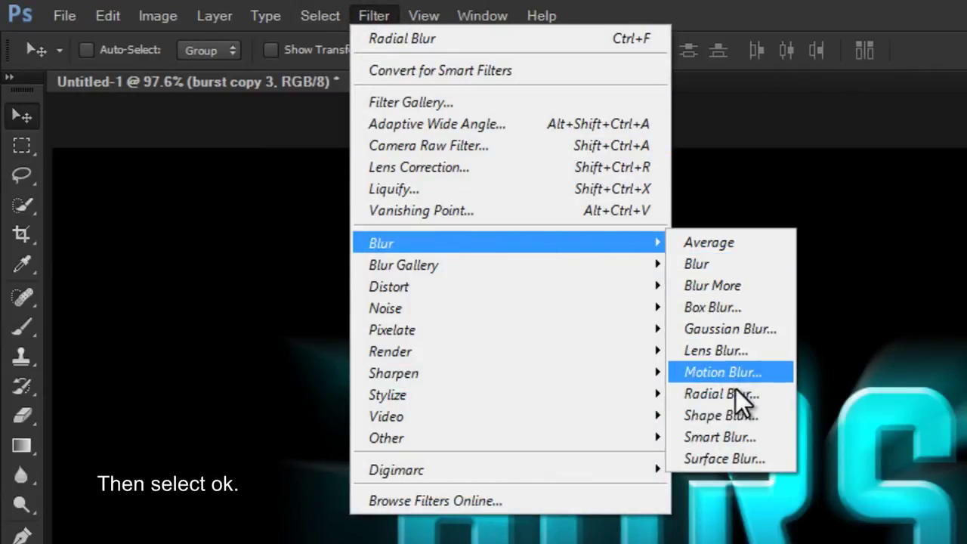
{"action": "left_click", "coordinate": [735, 391]}
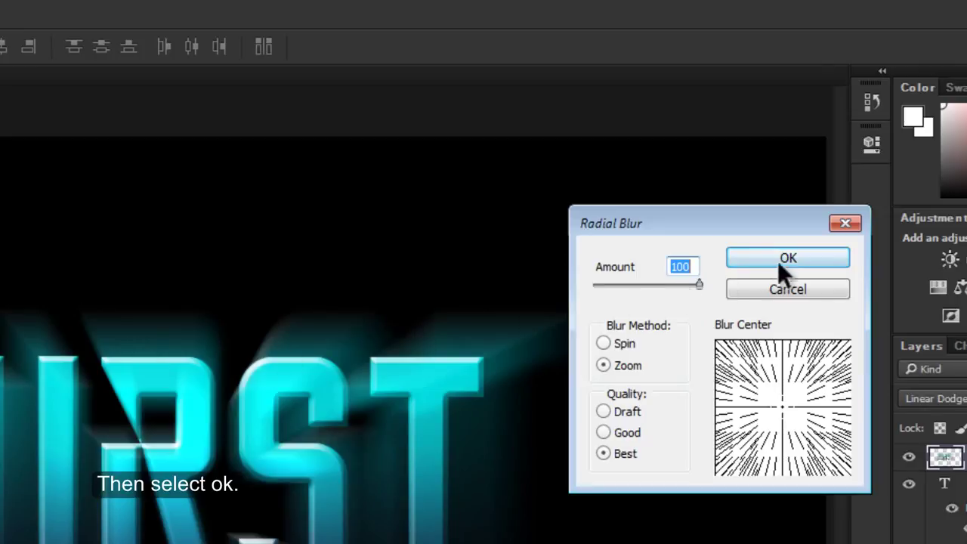
{"action": "left_click", "coordinate": [787, 258]}
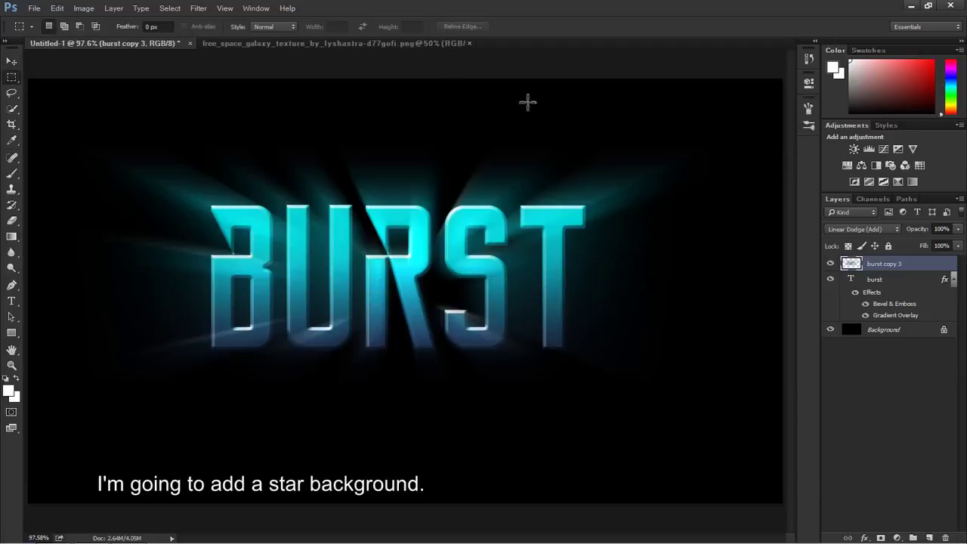
Step: Drag the galaxy texture into Untitled-1 above Background and fade it to about 8% opacity
{"action": "left_click", "coordinate": [412, 44]}
{"action": "key", "text": "v"}
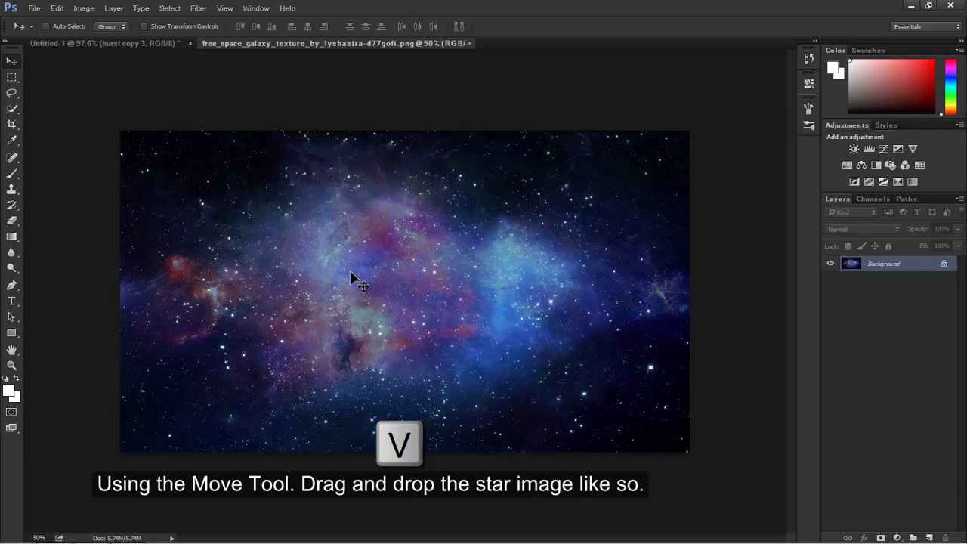
{"action": "mouse_move", "coordinate": [352, 278]}
{"action": "left_mouse_down"}
{"action": "mouse_move", "coordinate": [201, 97]}
{"action": "mouse_move", "coordinate": [396, 261]}
{"action": "left_mouse_up"}
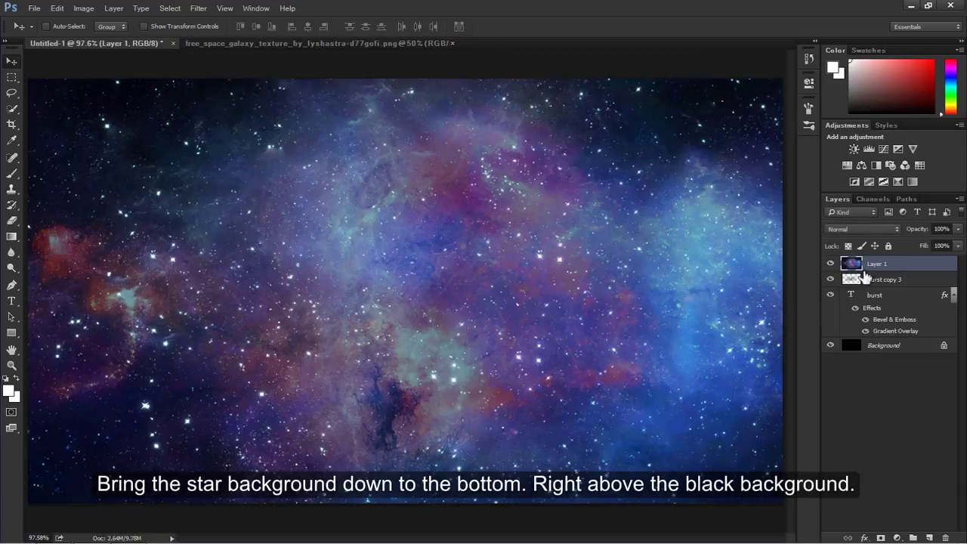
{"action": "left_click_drag", "start_coordinate": [865, 277], "coordinate": [882, 332]}
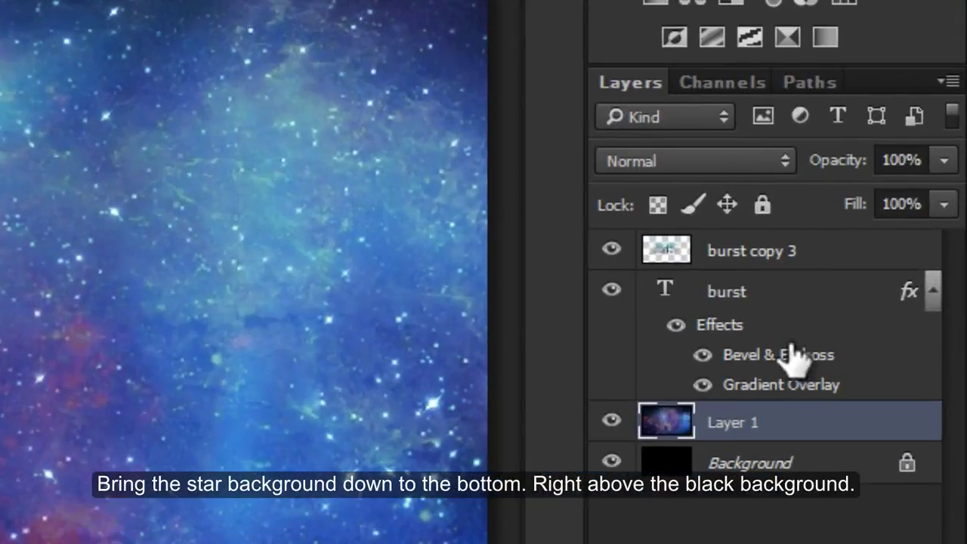
{"action": "mouse_move", "coordinate": [846, 160]}
{"action": "left_mouse_down"}
{"action": "mouse_move", "coordinate": [694, 172]}
{"action": "mouse_move", "coordinate": [711, 180]}
{"action": "left_mouse_up"}
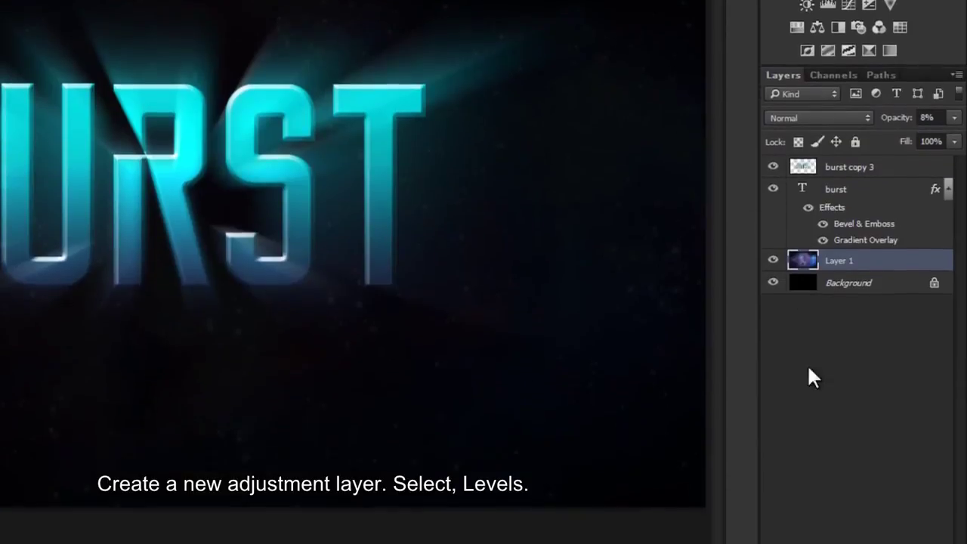
Step: Add a Levels adjustment clipped to the galaxy layer with input levels 76, 0.32, 255
{"action": "left_click", "coordinate": [868, 534]}
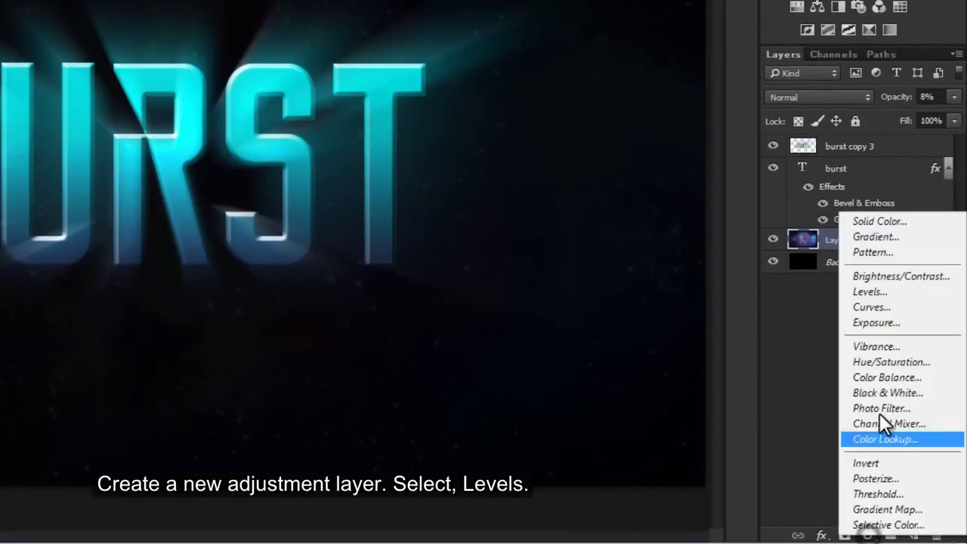
{"action": "left_click", "coordinate": [879, 291]}
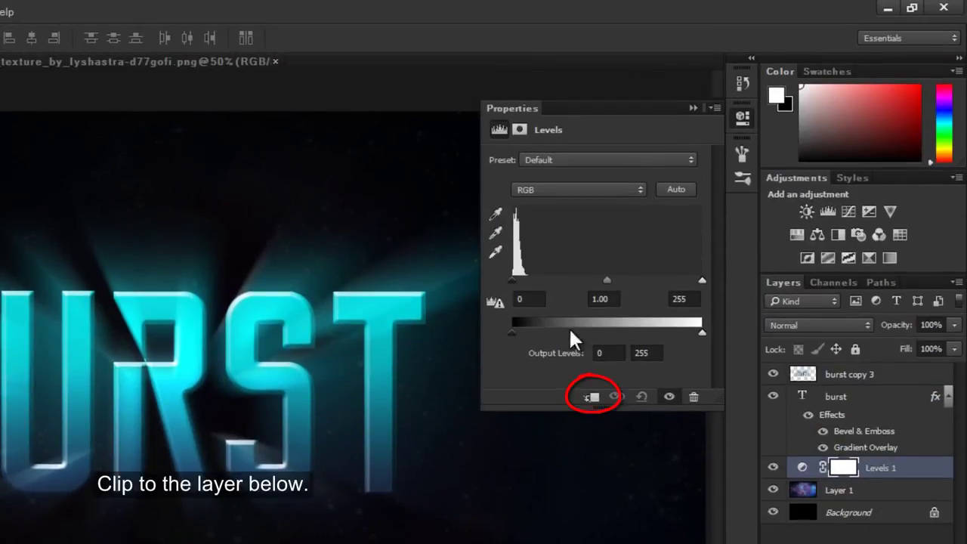
{"action": "left_click", "coordinate": [591, 393]}
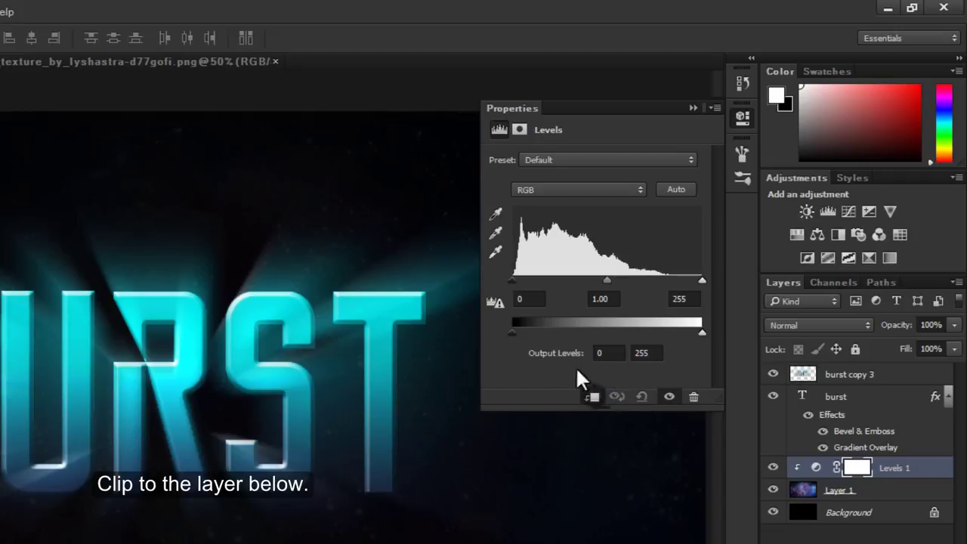
{"action": "left_click_drag", "start_coordinate": [513, 281], "coordinate": [578, 281]}
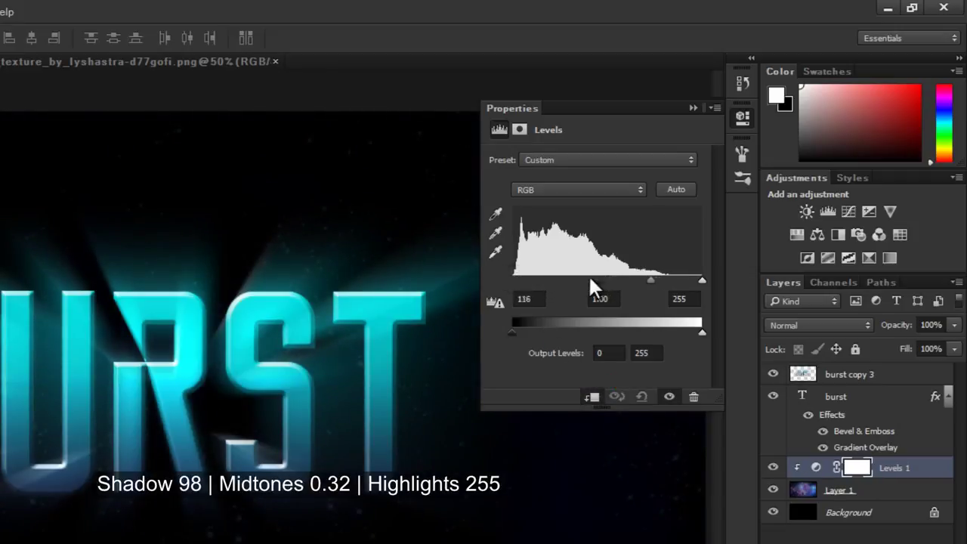
{"action": "left_click_drag", "start_coordinate": [597, 280], "coordinate": [582, 280]}
{"action": "left_click_drag", "start_coordinate": [642, 280], "coordinate": [575, 281]}
Step: Duplicate the burst copy 3 rays layer into burst copy 4 to strengthen the glow
{"action": "left_click", "coordinate": [692, 108]}
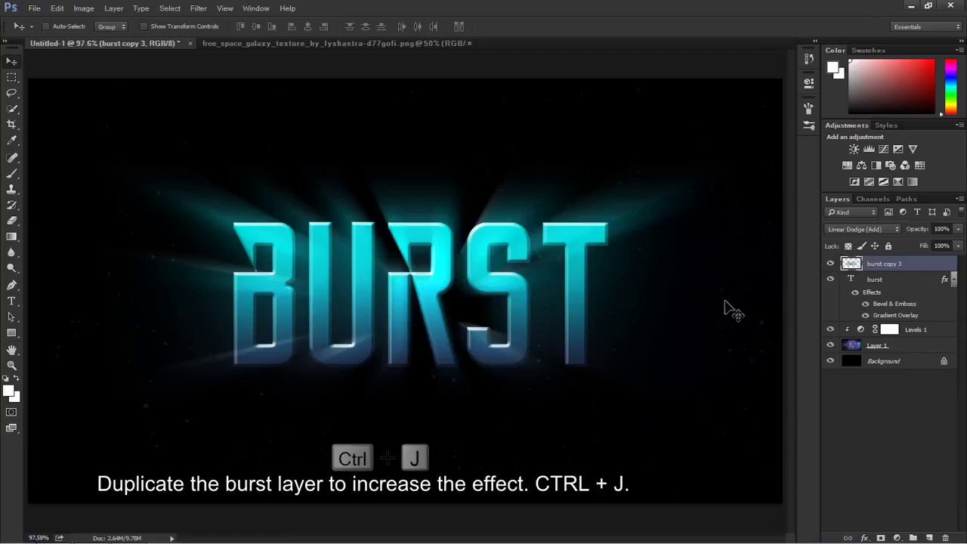
{"action": "left_click", "coordinate": [890, 271]}
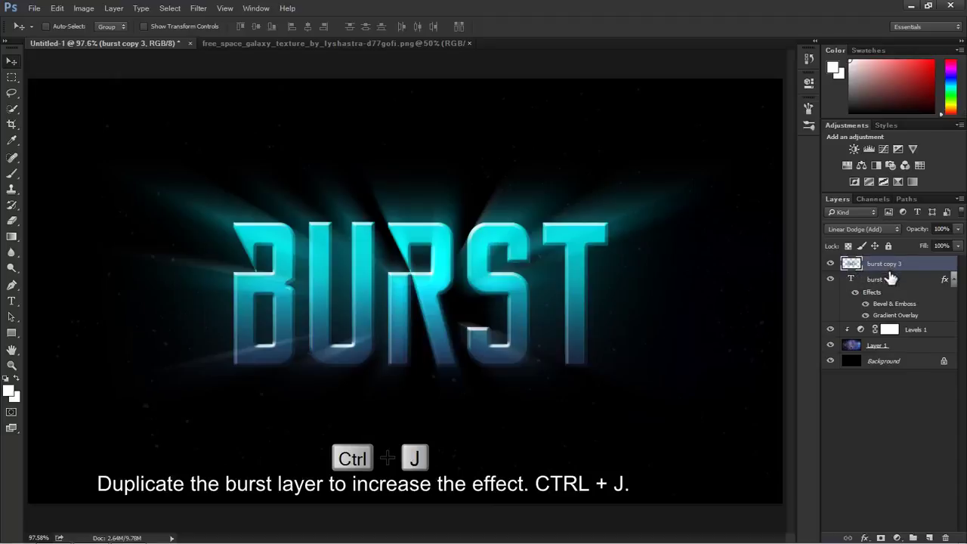
{"action": "key", "text": "ctrl+j"}
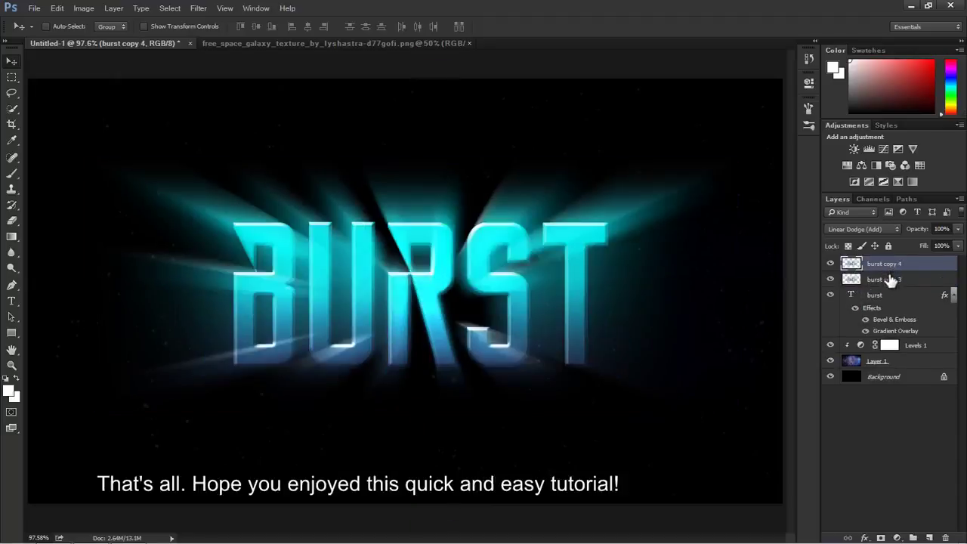